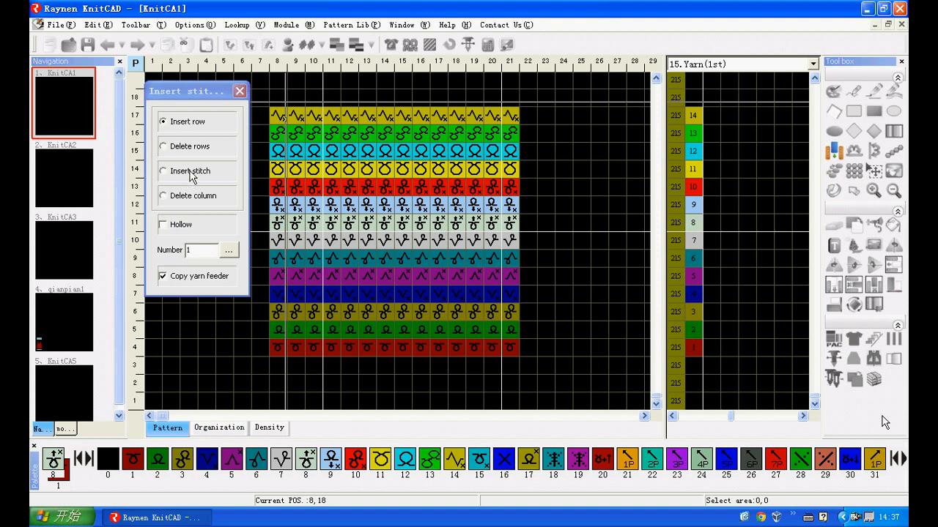
Choose row insertion and set the number of rows to insert to 4.
{"action": "left_click", "coordinate": [178, 123]}
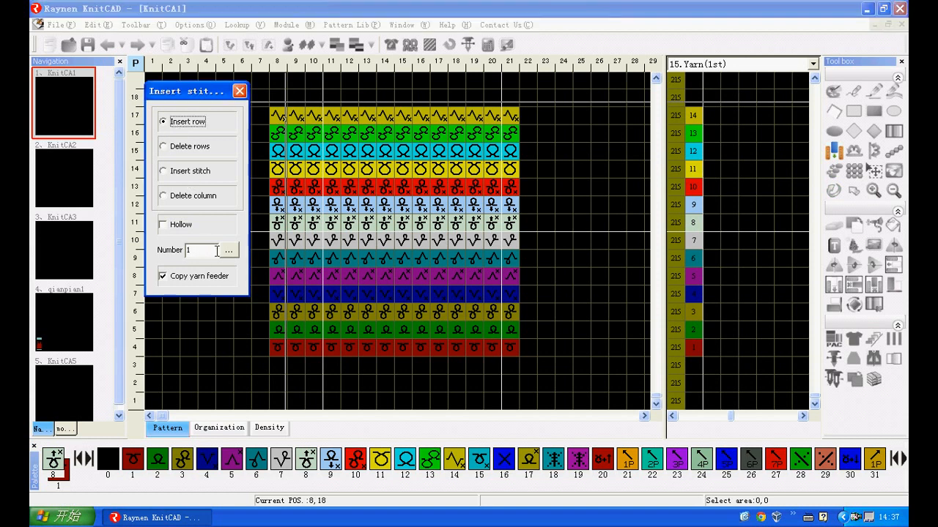
{"action": "left_click", "coordinate": [235, 251]}
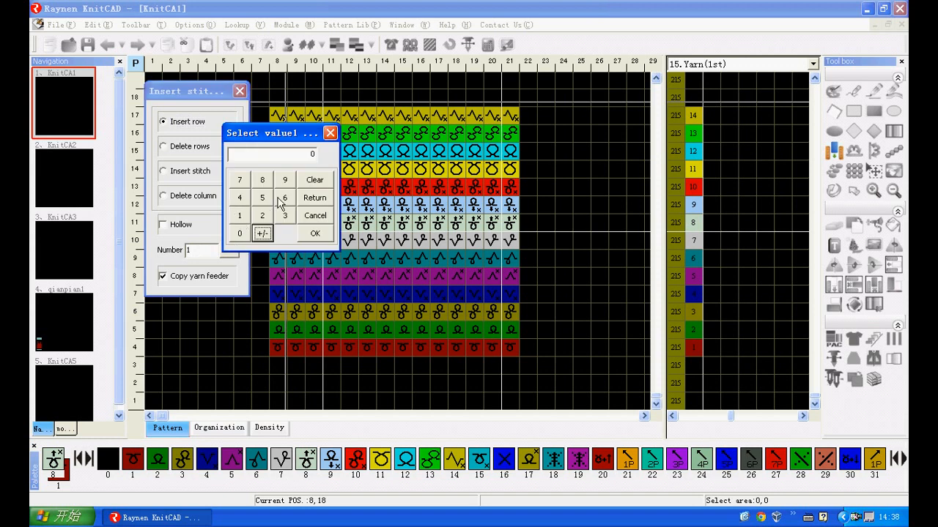
{"action": "left_click", "coordinate": [239, 198]}
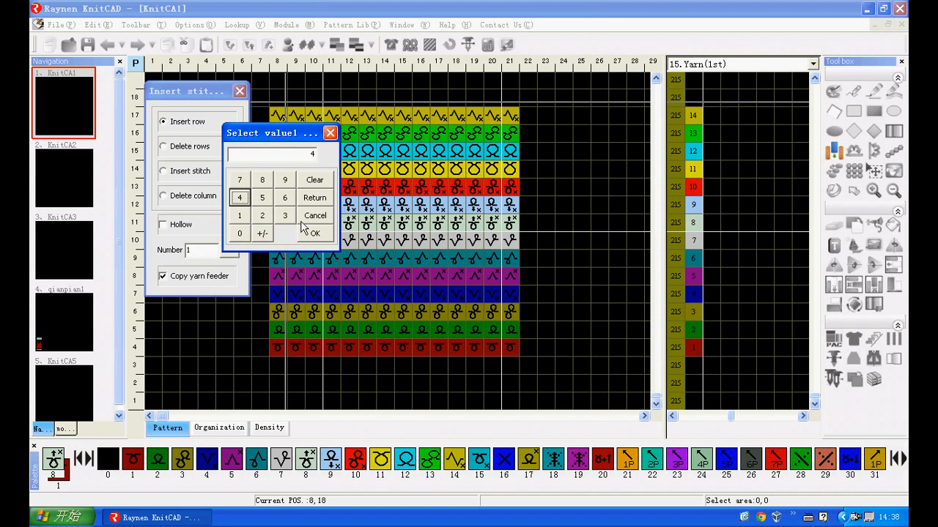
{"action": "left_click", "coordinate": [315, 233]}
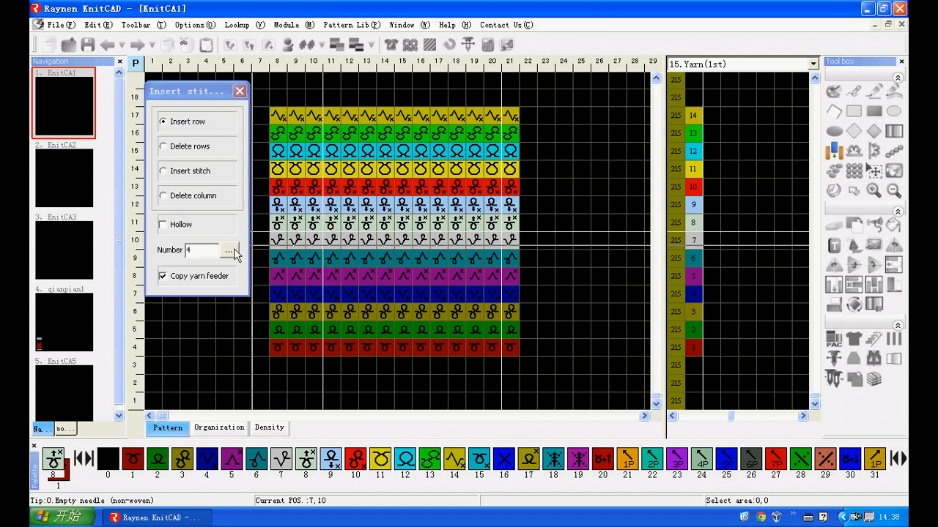
Insert one non-hollow row at row 7 and one hollow row at row 12, both with the yarn feeder copied.
{"action": "double_click", "coordinate": [199, 251]}
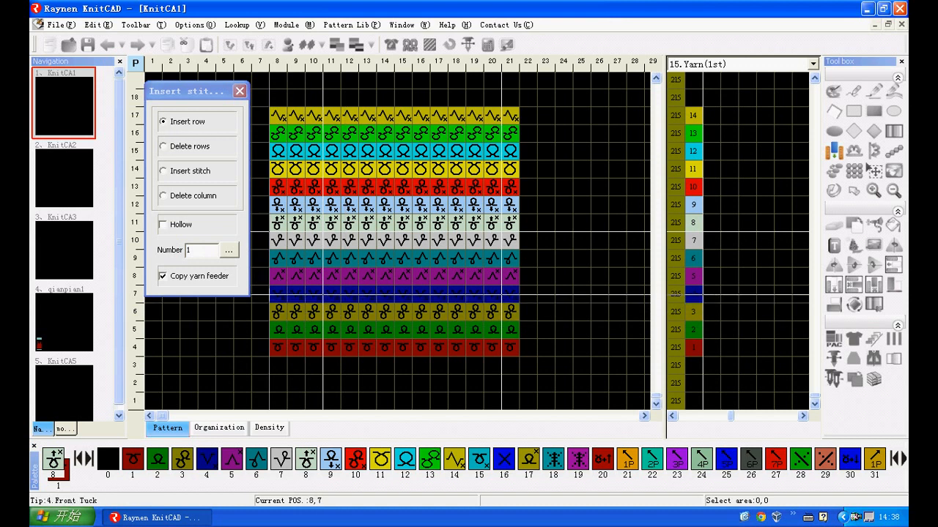
{"action": "left_click", "coordinate": [272, 291]}
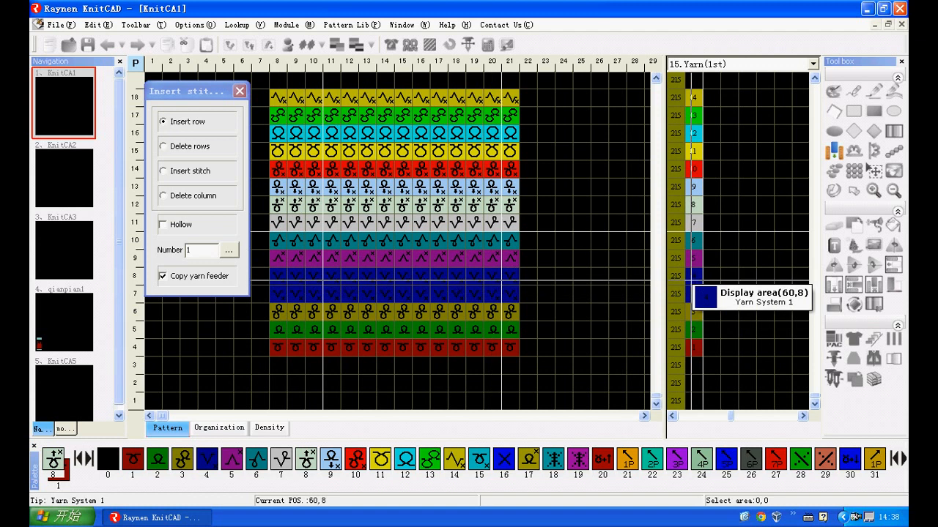
{"action": "left_click", "coordinate": [163, 225]}
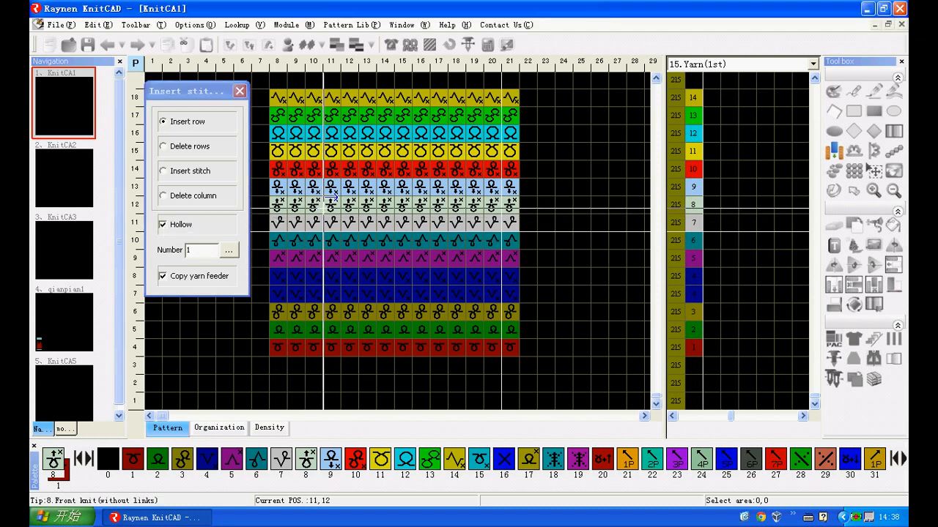
{"action": "left_click", "coordinate": [313, 198]}
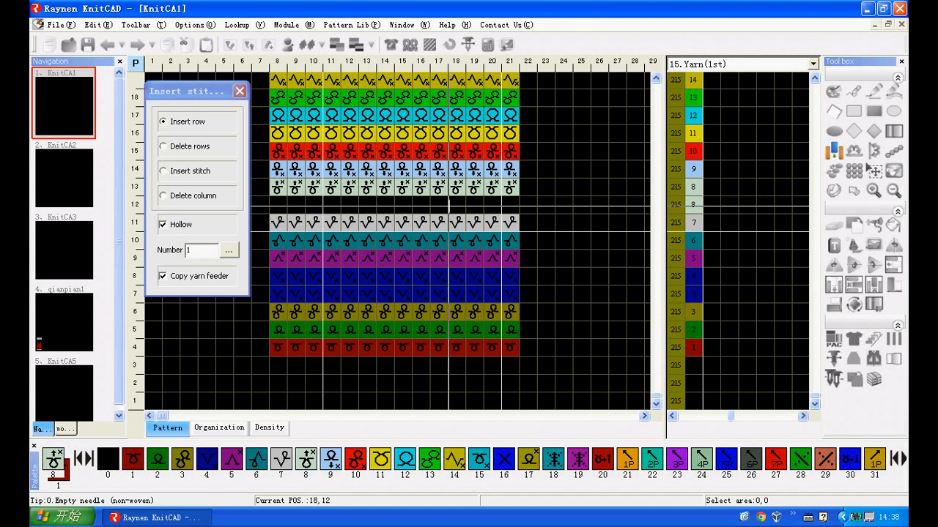
Insert one hollow row at row 15 without copying the yarn feeder, and re-enable yarn feeder copying.
{"action": "left_click", "coordinate": [164, 277]}
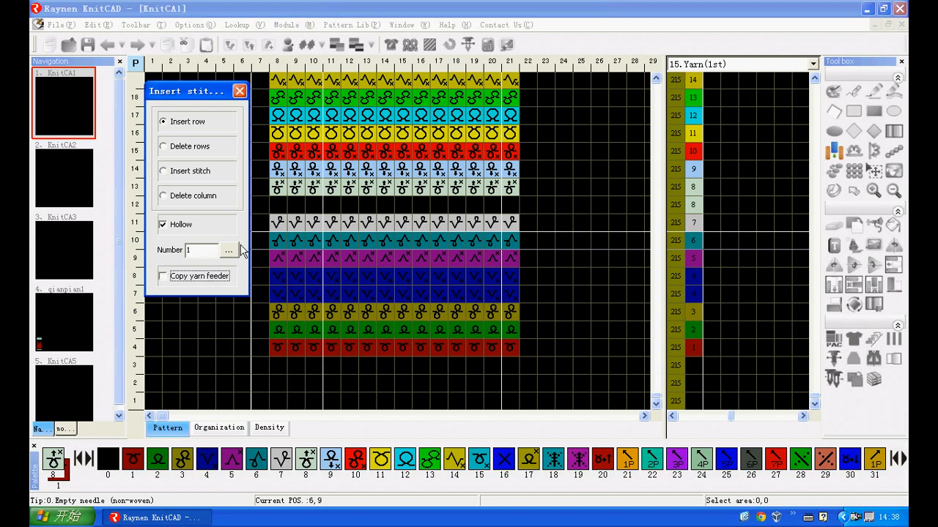
{"action": "left_click", "coordinate": [363, 142]}
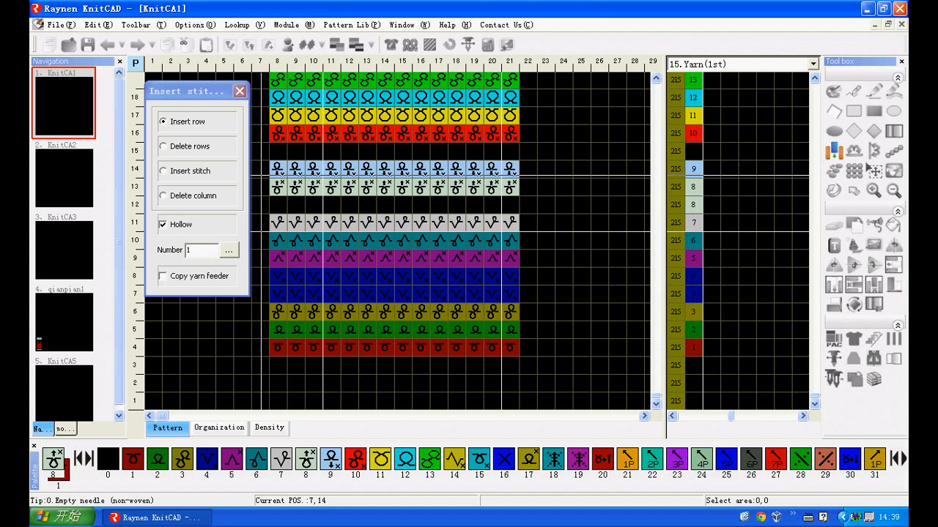
{"action": "left_click", "coordinate": [164, 282]}
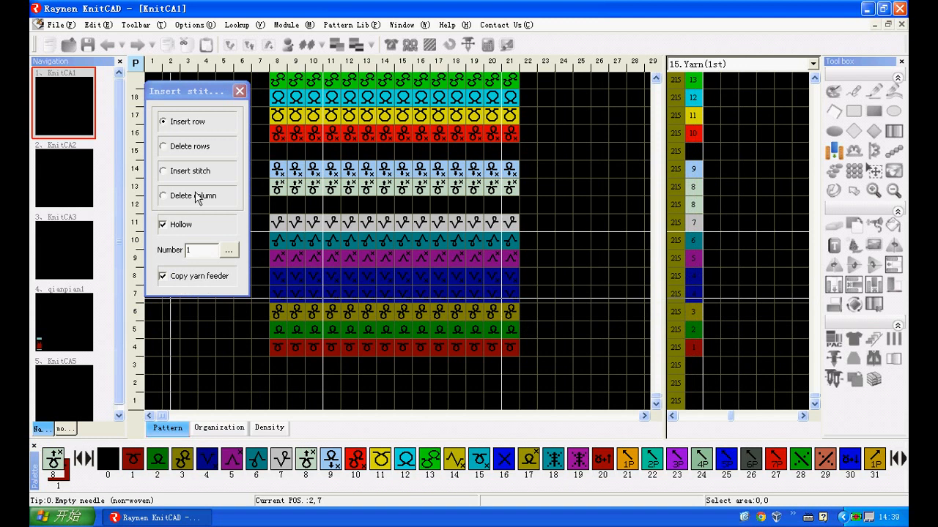
Delete two rows starting from row 5 and close the insert and delete settings.
{"action": "left_click", "coordinate": [164, 147]}
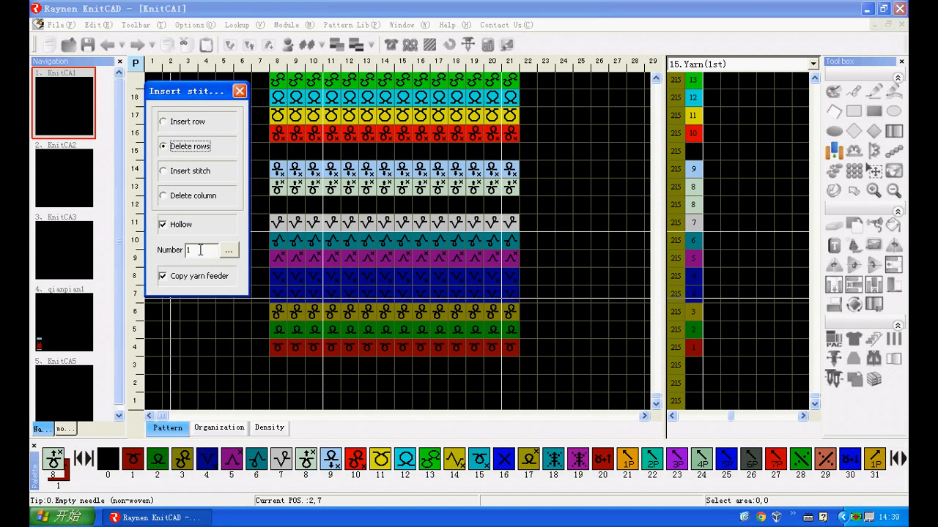
{"action": "left_click_drag", "start_coordinate": [193, 250], "coordinate": [186, 249]}
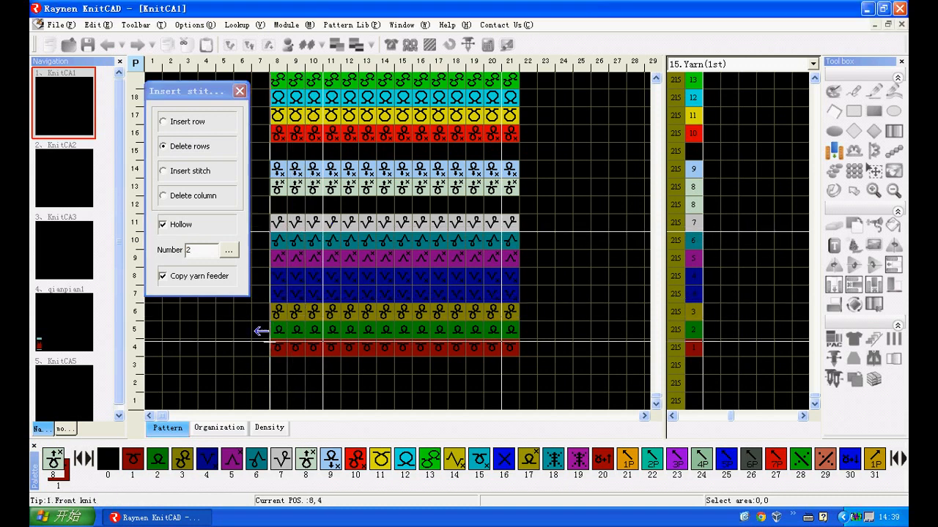
{"action": "left_click", "coordinate": [264, 330]}
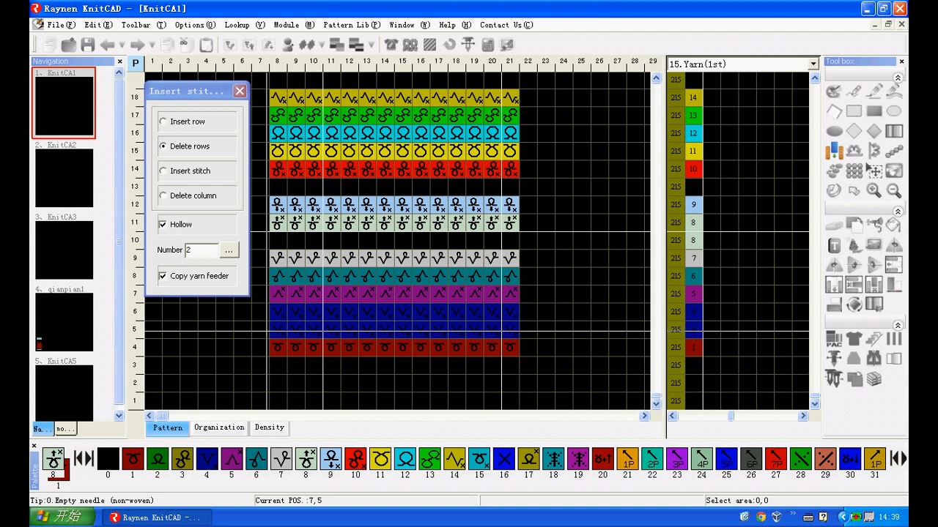
{"action": "left_click", "coordinate": [239, 91]}
Switch to the KnitCA2 pattern and insert two hollow stitch columns at column 8.
{"action": "left_click", "coordinate": [60, 193]}
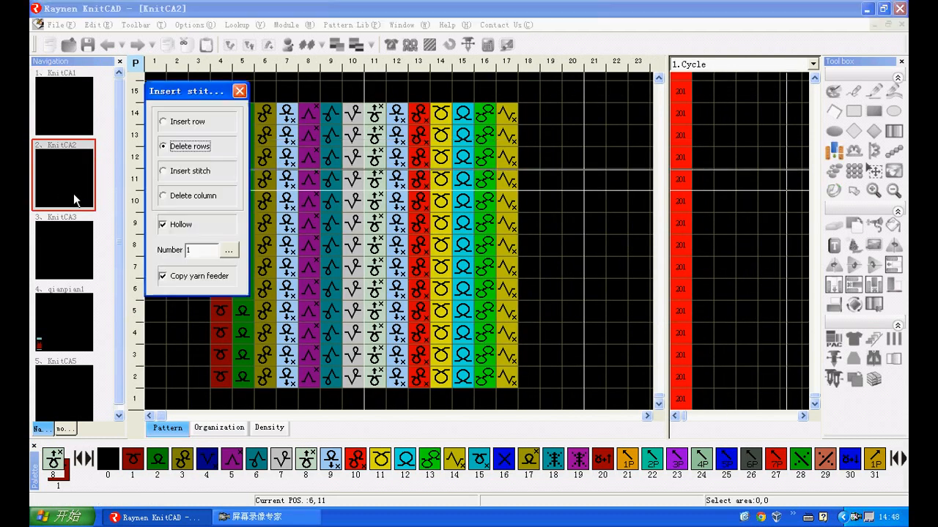
{"action": "left_click", "coordinate": [164, 172]}
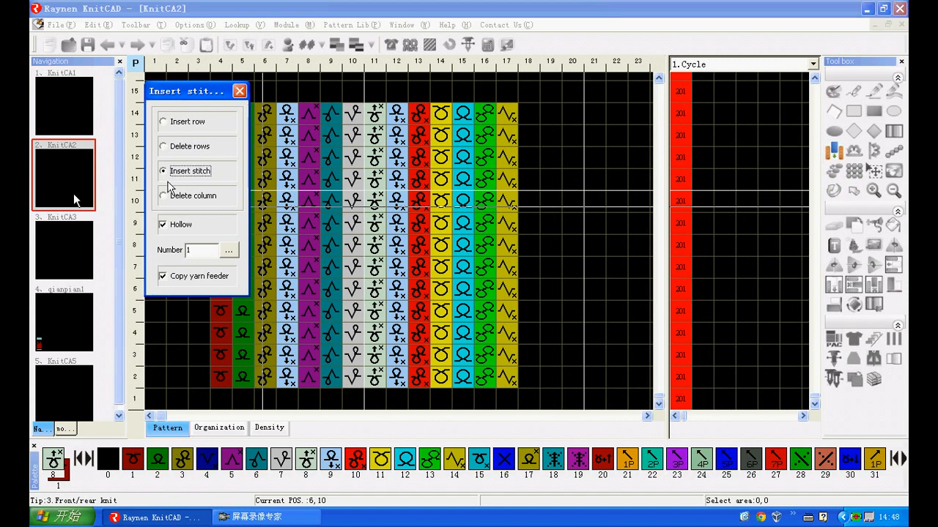
{"action": "double_click", "coordinate": [195, 252]}
{"action": "type", "text": "2"}
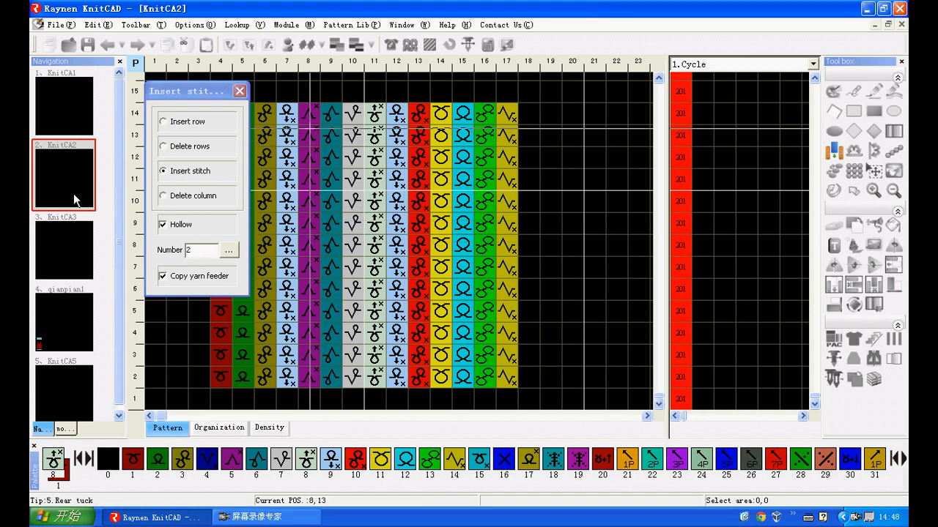
{"action": "left_click", "coordinate": [308, 135]}
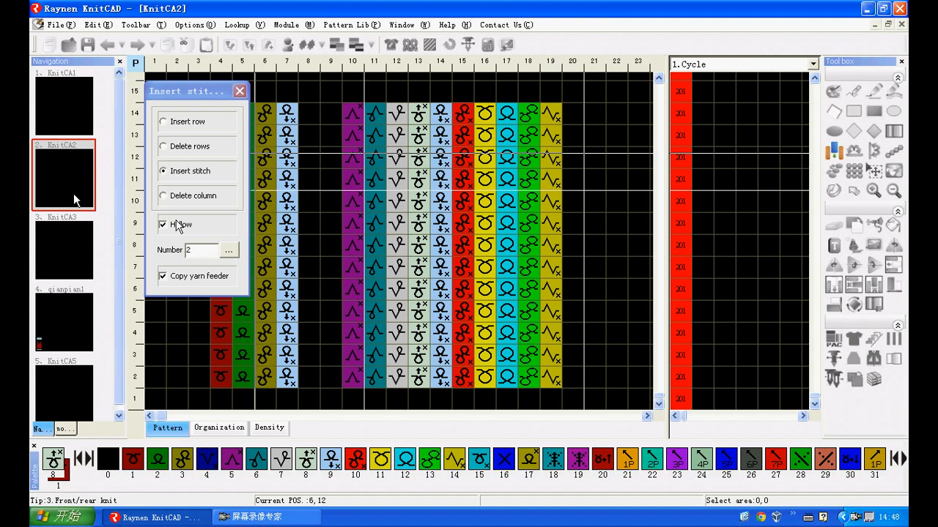
Turn off the Hollow option and insert two stitch columns at column 13.
{"action": "left_click", "coordinate": [162, 225]}
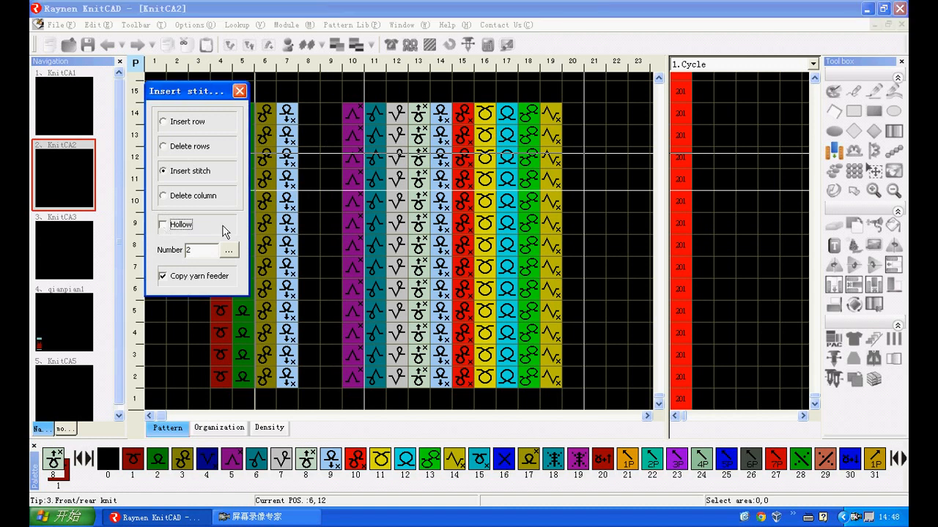
{"action": "left_click", "coordinate": [418, 246]}
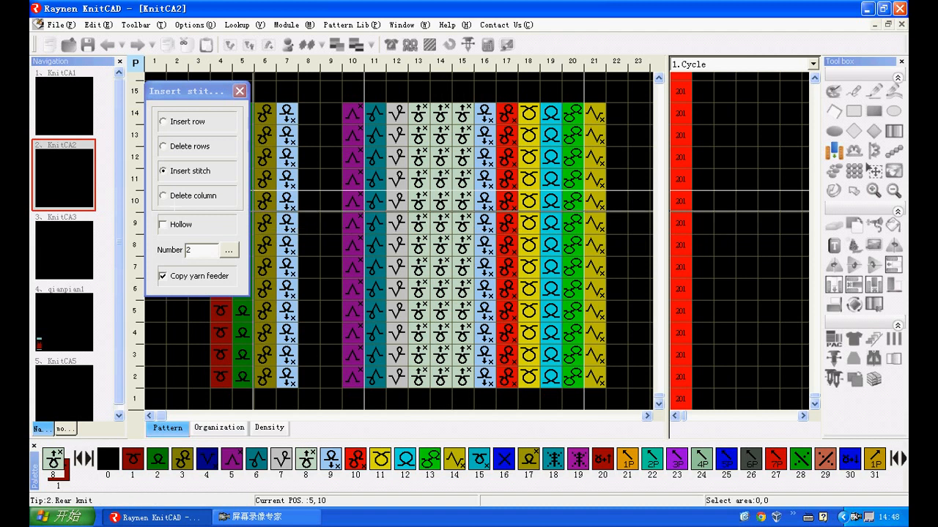
Delete three columns starting from column 11 and close the insert and delete settings.
{"action": "left_click", "coordinate": [164, 196]}
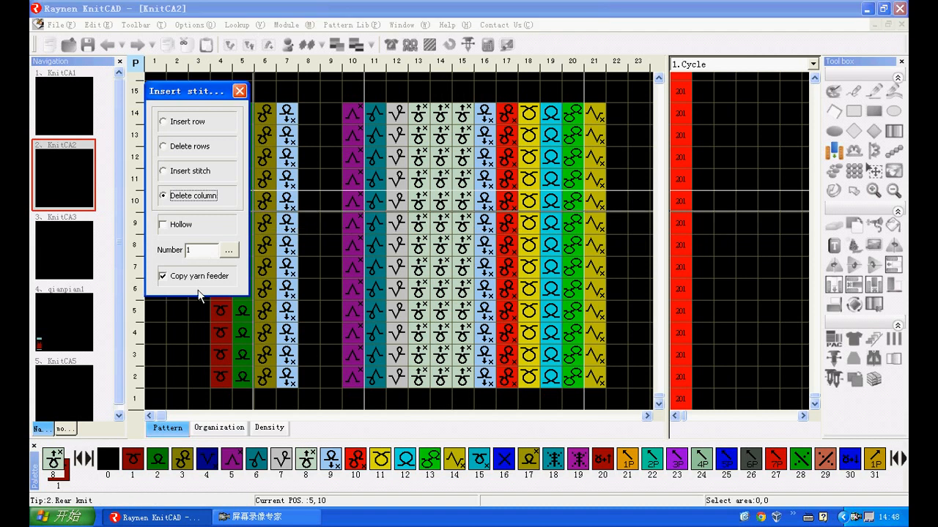
{"action": "double_click", "coordinate": [188, 249]}
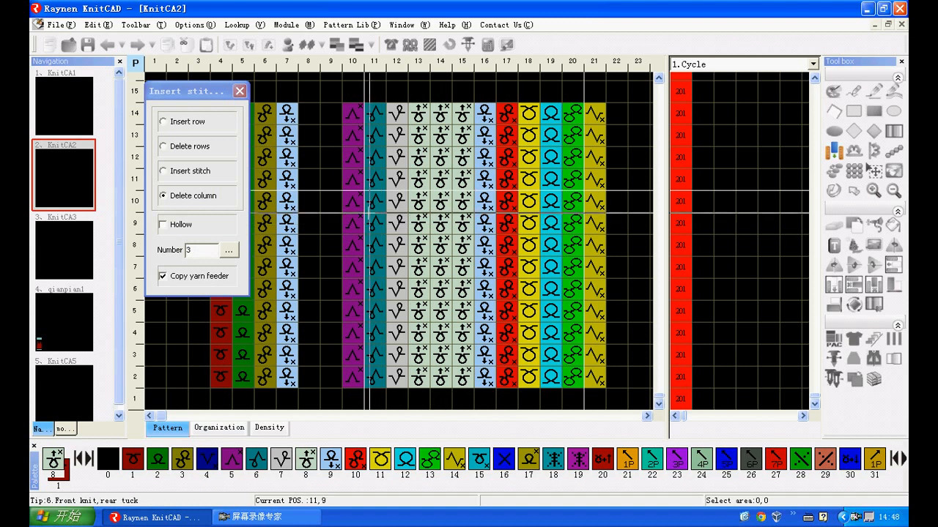
{"action": "left_click", "coordinate": [370, 192]}
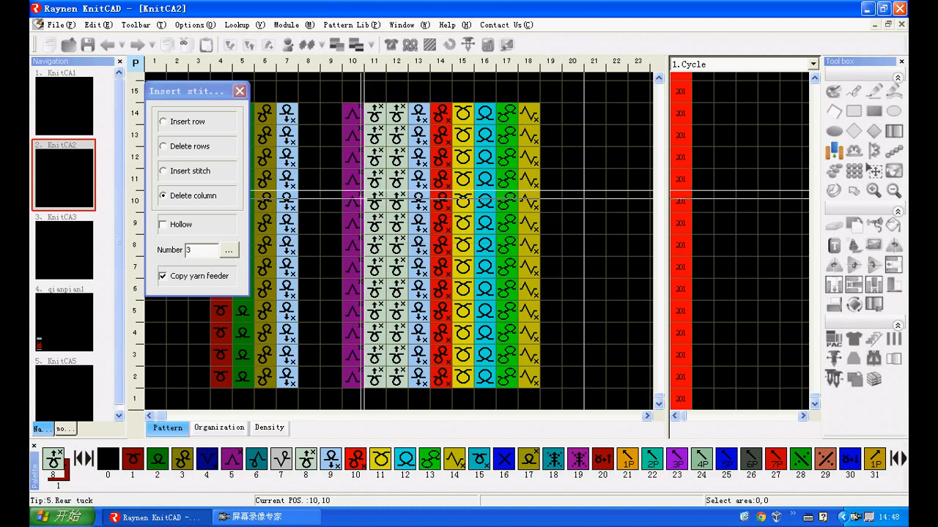
{"action": "left_click", "coordinate": [239, 91]}
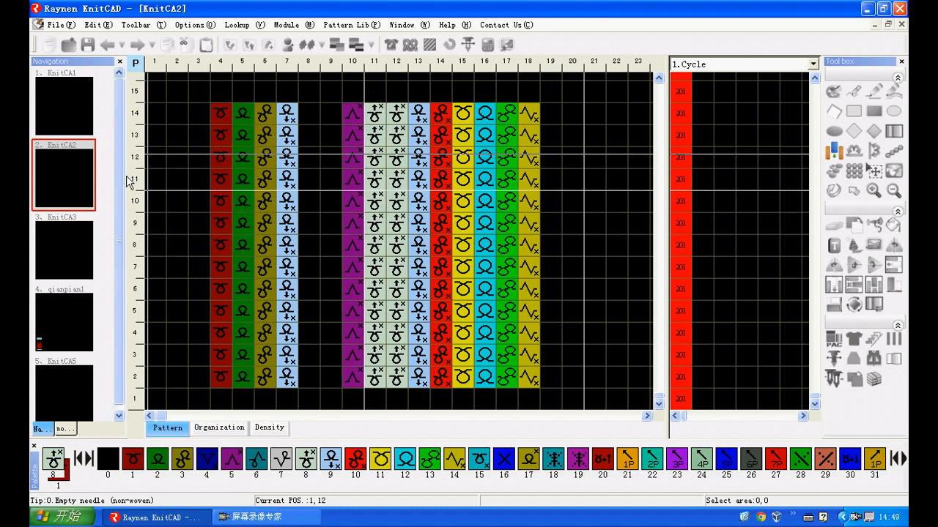
Switch to the KnitCA3 pattern and select the 7 by 7 stitch area from column 8, row 7 to column 14, row 13.
{"action": "left_click", "coordinate": [77, 245]}
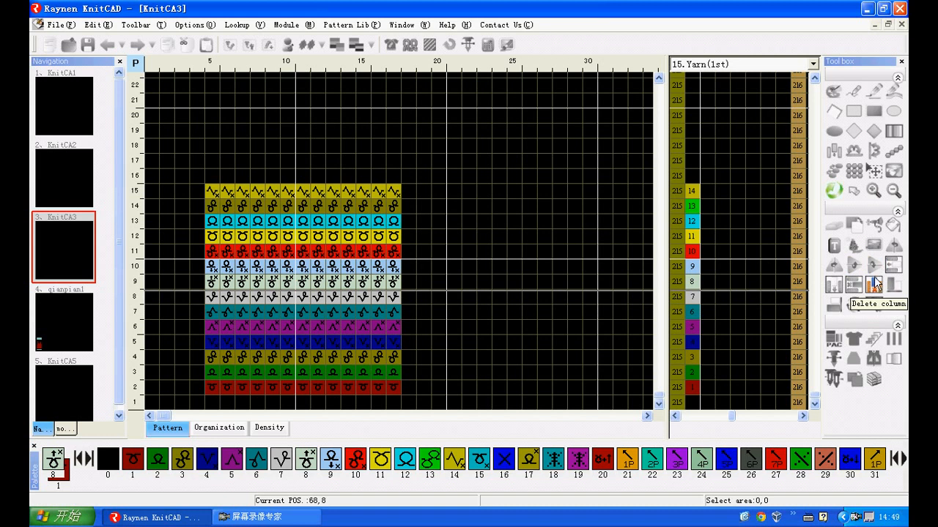
{"action": "left_click", "coordinate": [893, 265]}
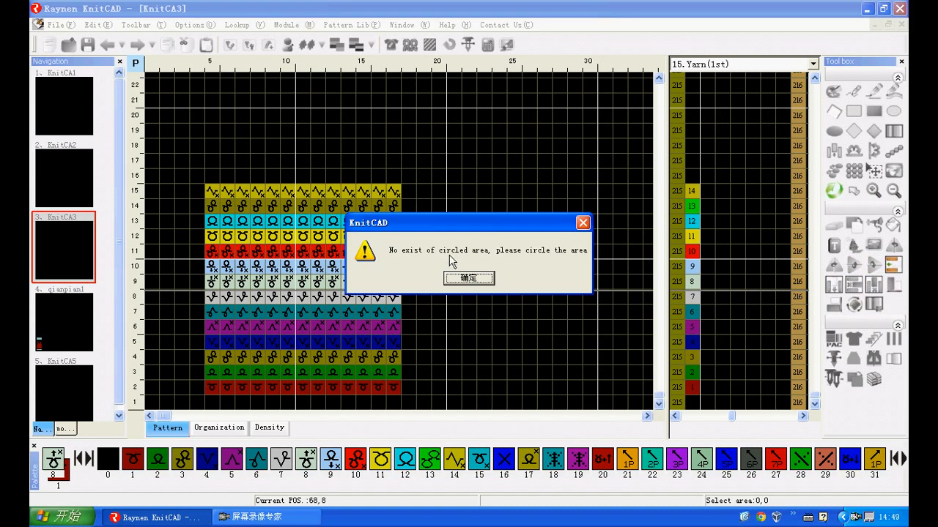
{"action": "left_click", "coordinate": [476, 281]}
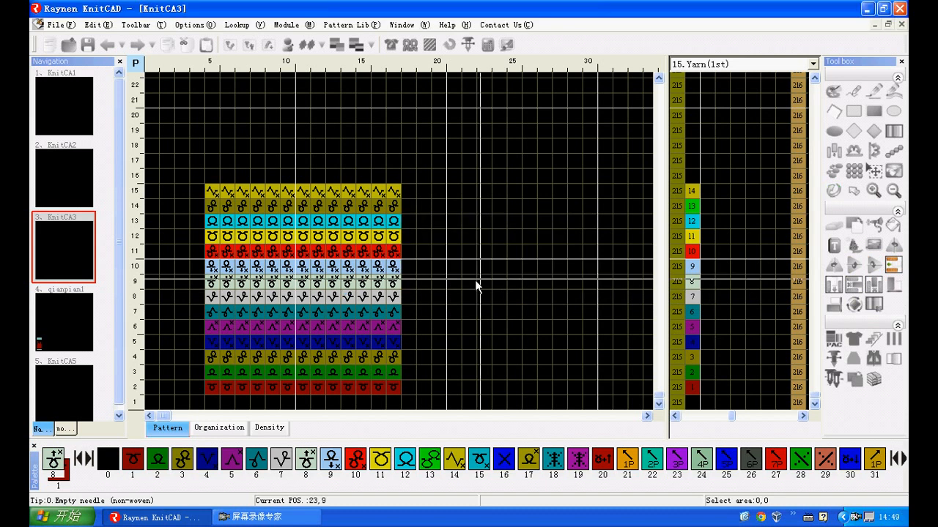
{"action": "left_click", "coordinate": [877, 174]}
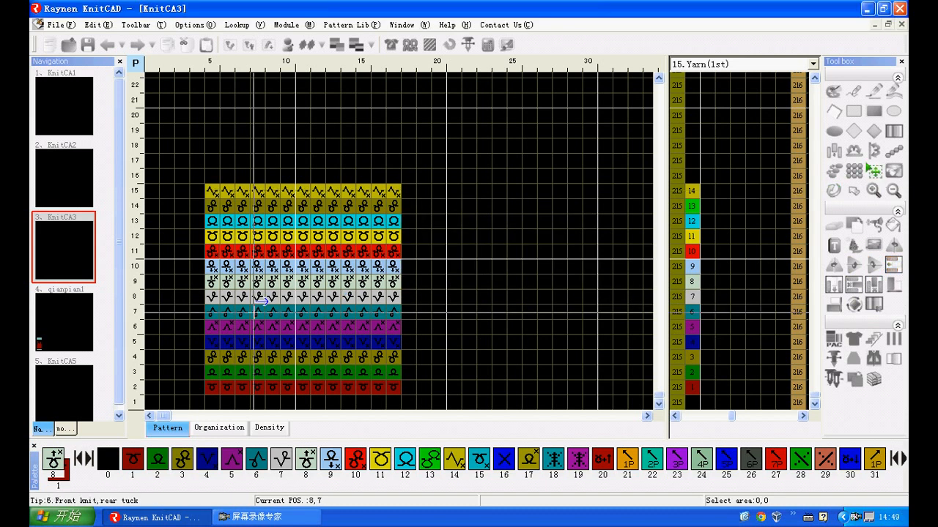
{"action": "left_click_drag", "start_coordinate": [257, 312], "coordinate": [355, 219]}
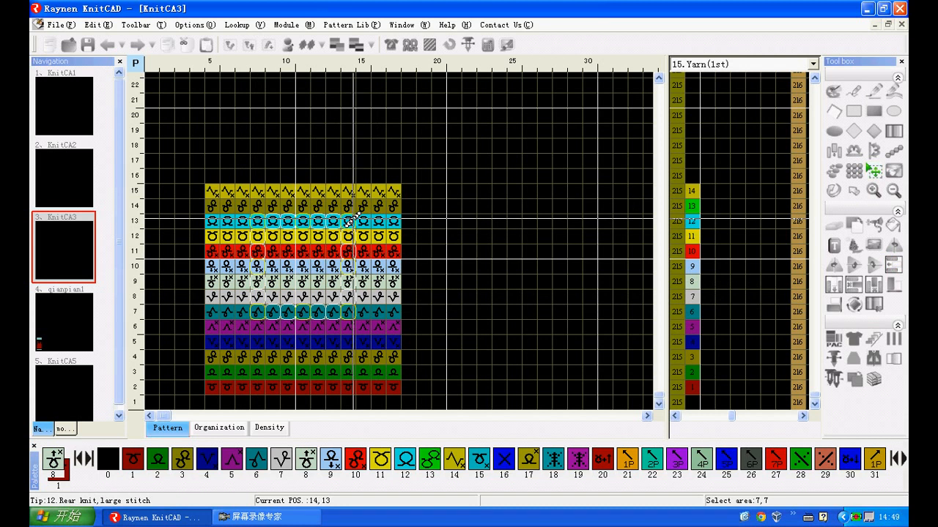
Insert empty rows in the selected area with Space 1 and Empty 1, and undo the insertion.
{"action": "left_click", "coordinate": [893, 265]}
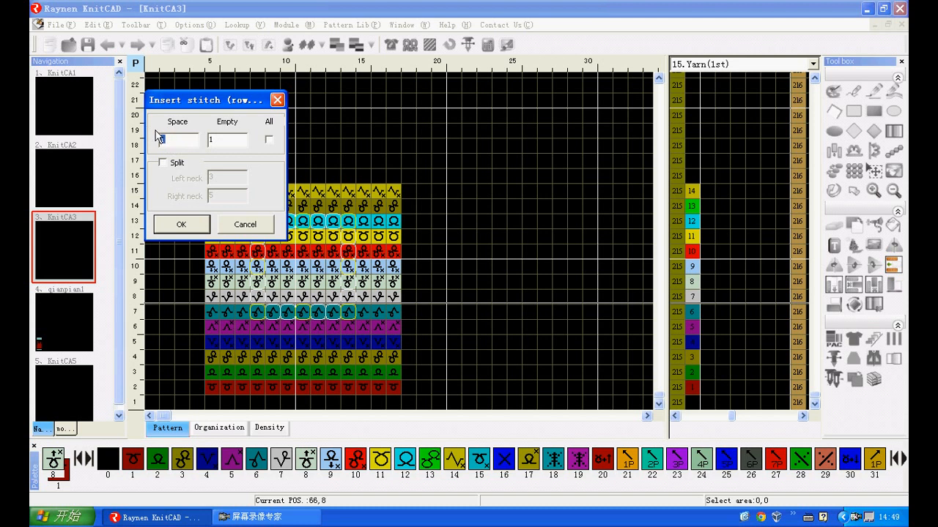
{"action": "left_click_drag", "start_coordinate": [159, 137], "coordinate": [212, 142]}
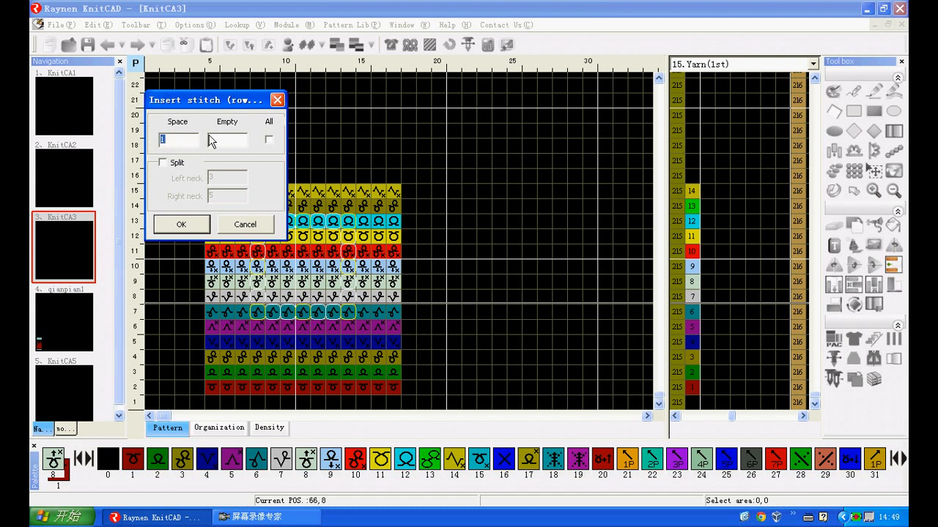
{"action": "left_click", "coordinate": [191, 223]}
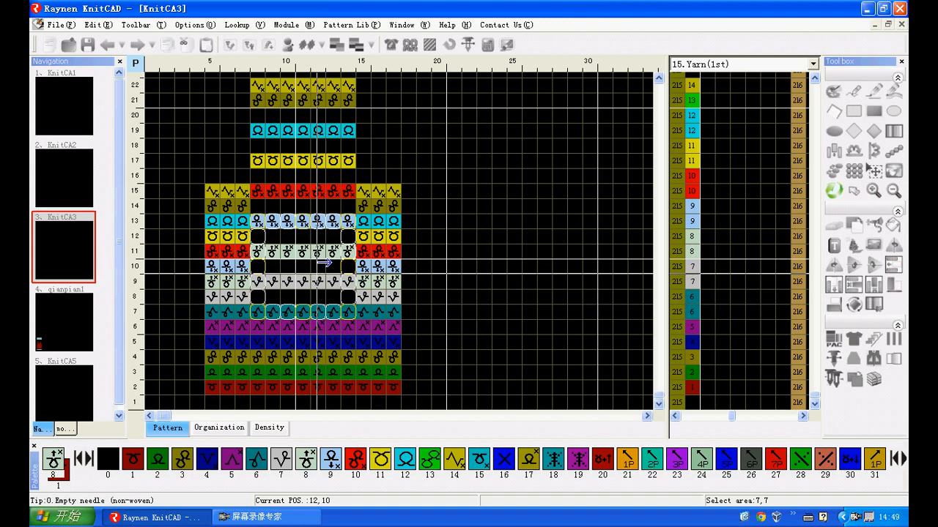
{"action": "scroll", "coordinate": [376, 250], "scroll_direction": "down", "scroll_amount": 1}
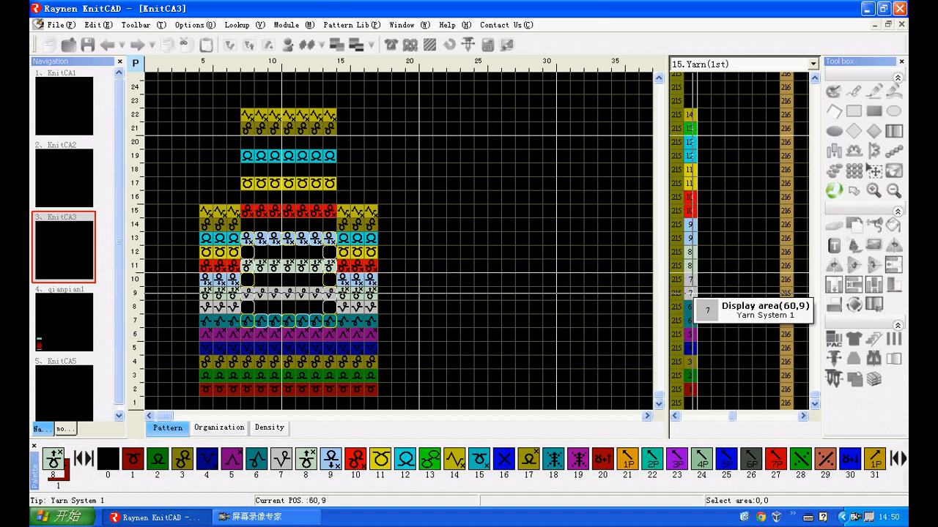
{"action": "left_click", "coordinate": [107, 45]}
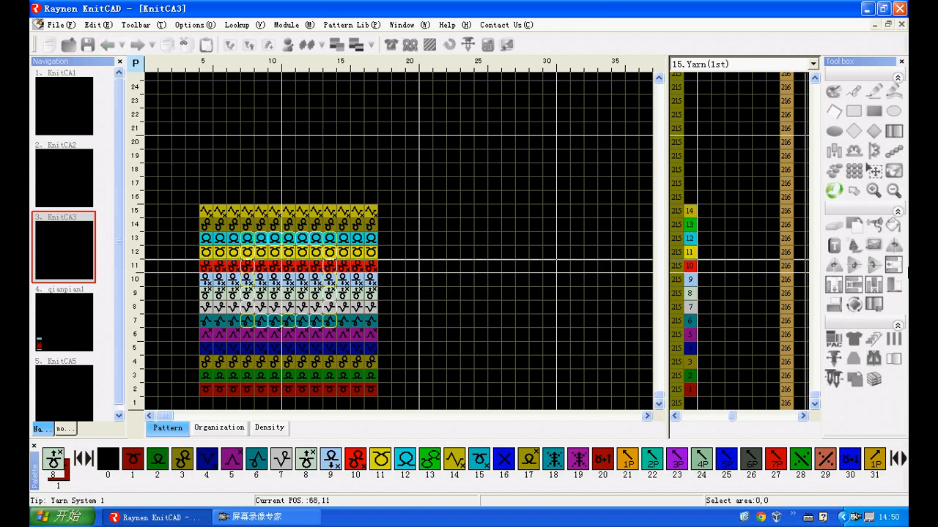
Insert empty rows across the whole pattern width with Space 1, Empty 1 and All enabled, and undo the insertion.
{"action": "left_click", "coordinate": [900, 267]}
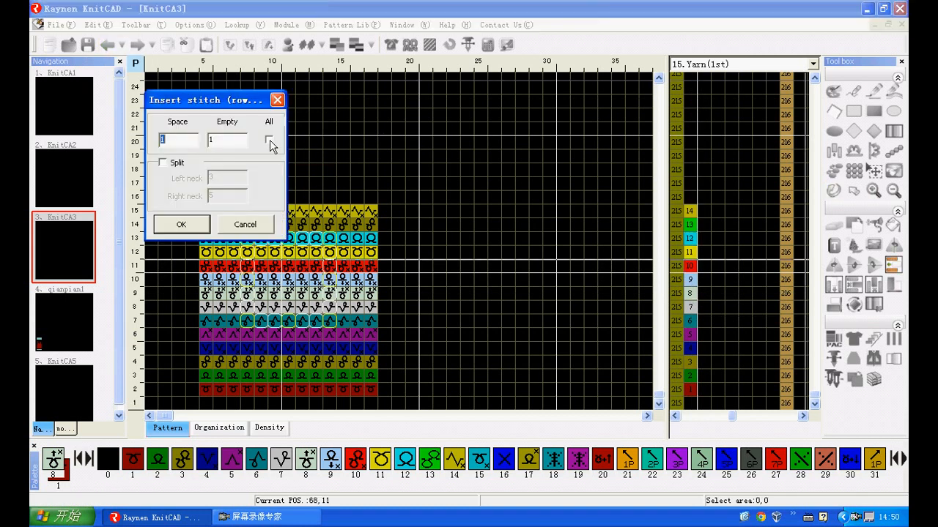
{"action": "left_click", "coordinate": [269, 140]}
{"action": "left_click", "coordinate": [196, 230]}
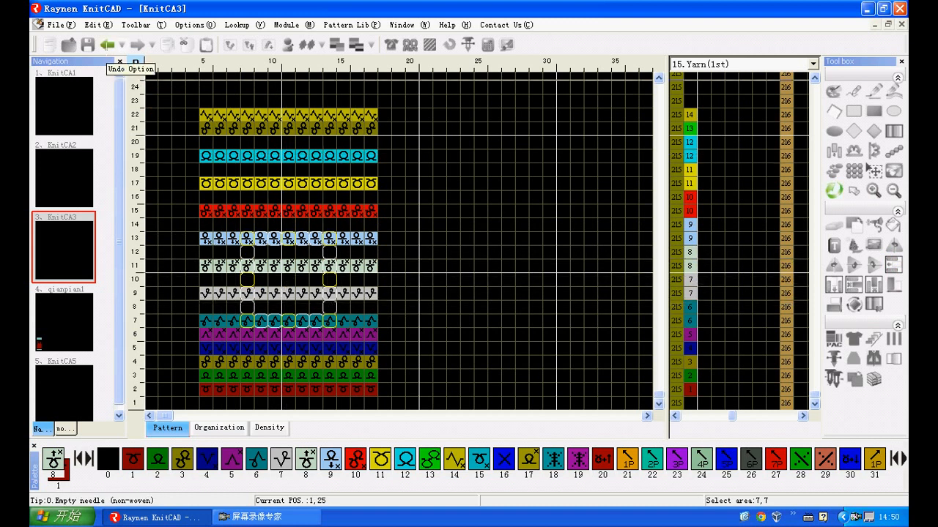
{"action": "left_click", "coordinate": [107, 46]}
In the qianpian1 pattern, select the 79 by 49 V-neck area and insert split rows with Space 2, Empty 2, Left neck 3 and Right neck 5.
{"action": "left_click", "coordinate": [64, 307]}
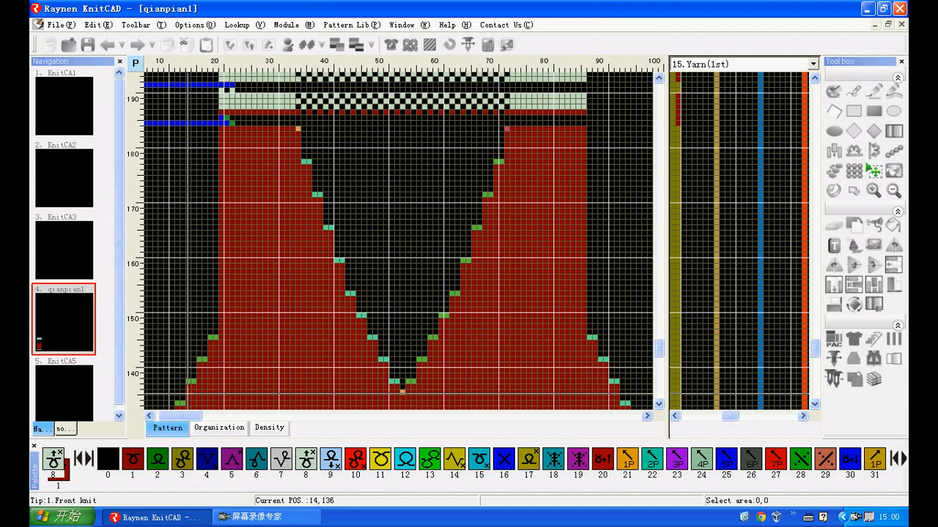
{"action": "left_click_drag", "start_coordinate": [186, 393], "coordinate": [613, 132]}
{"action": "left_click", "coordinate": [893, 265]}
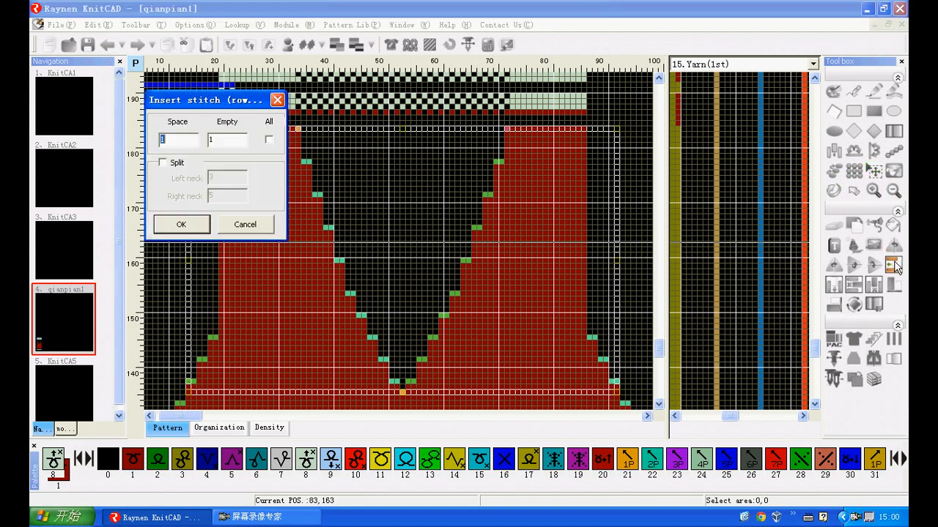
{"action": "left_click", "coordinate": [163, 163]}
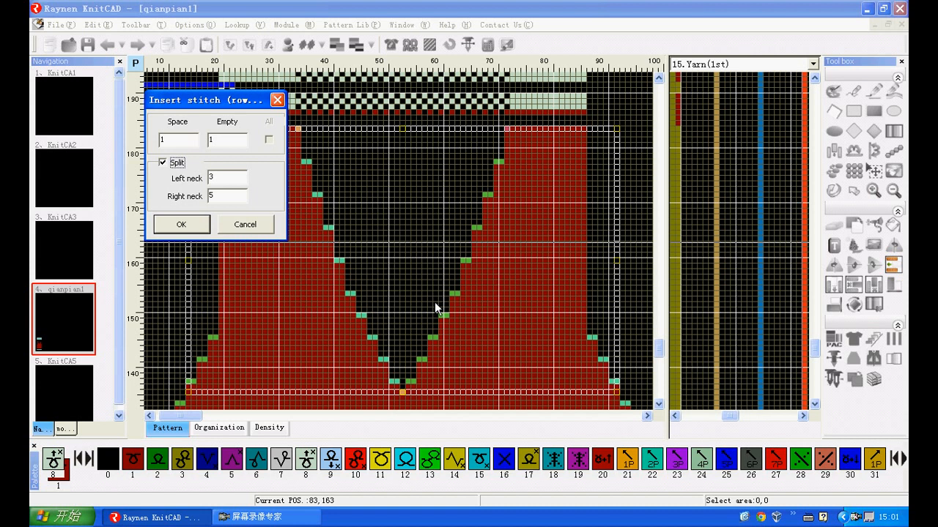
{"action": "double_click", "coordinate": [157, 140]}
{"action": "type", "text": "22"}
{"action": "left_click", "coordinate": [181, 225]}
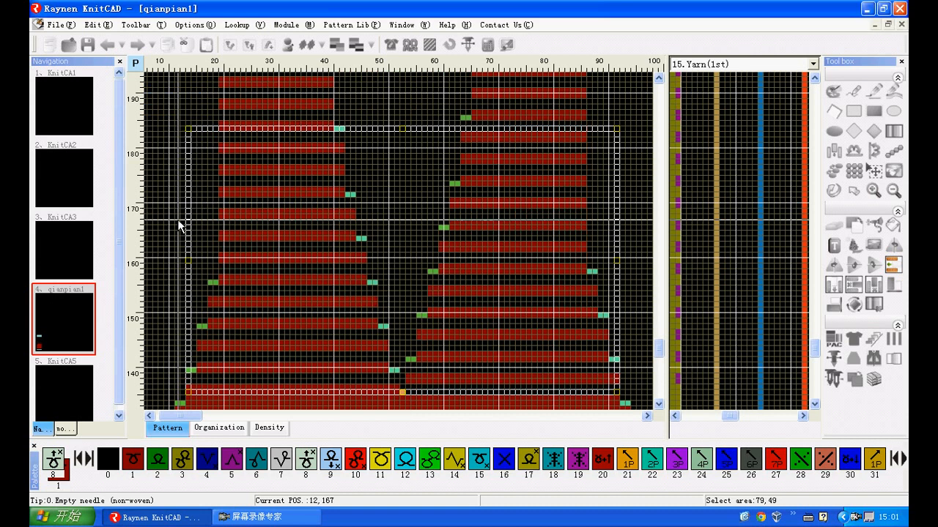
Examine the split rows on both sides of the neckline and their yarn numbers.
{"action": "scroll", "coordinate": [329, 286], "scroll_direction": "up", "scroll_amount": 2}
{"action": "scroll", "coordinate": [387, 220], "scroll_direction": "up", "scroll_amount": 1}
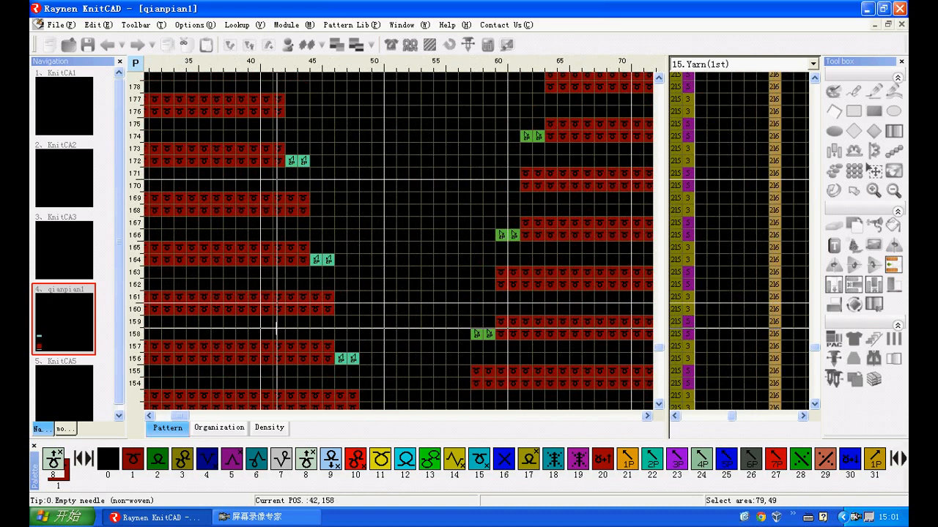
{"action": "scroll", "coordinate": [271, 320], "scroll_direction": "down", "scroll_amount": 3}
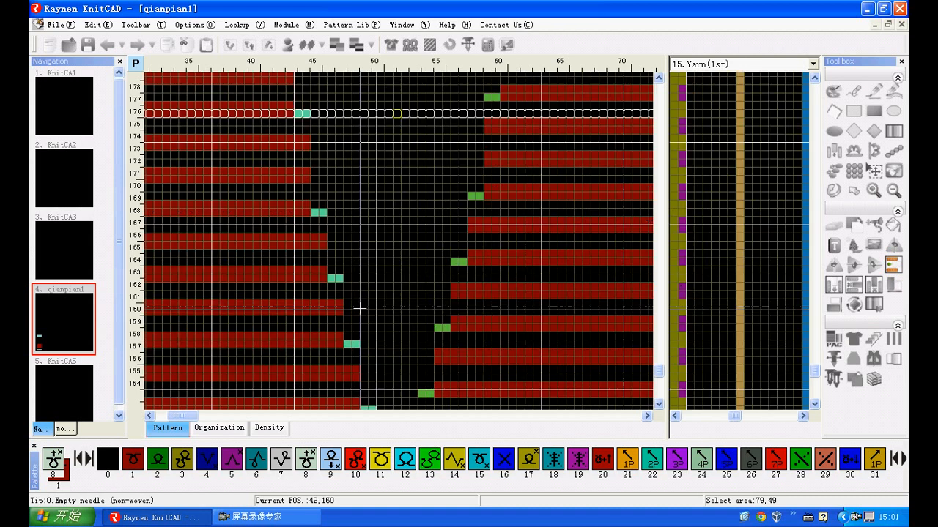
{"action": "scroll", "coordinate": [219, 203], "scroll_direction": "up", "scroll_amount": 1}
{"action": "scroll", "coordinate": [219, 203], "scroll_direction": "up", "scroll_amount": 1}
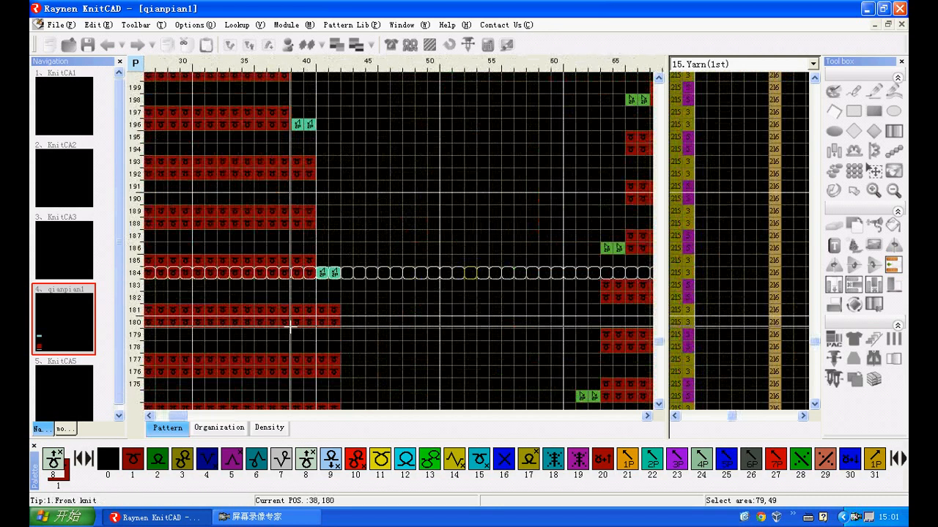
{"action": "scroll", "coordinate": [352, 315], "scroll_direction": "up", "scroll_amount": 2}
{"action": "scroll", "coordinate": [342, 398], "scroll_direction": "up", "scroll_amount": 1}
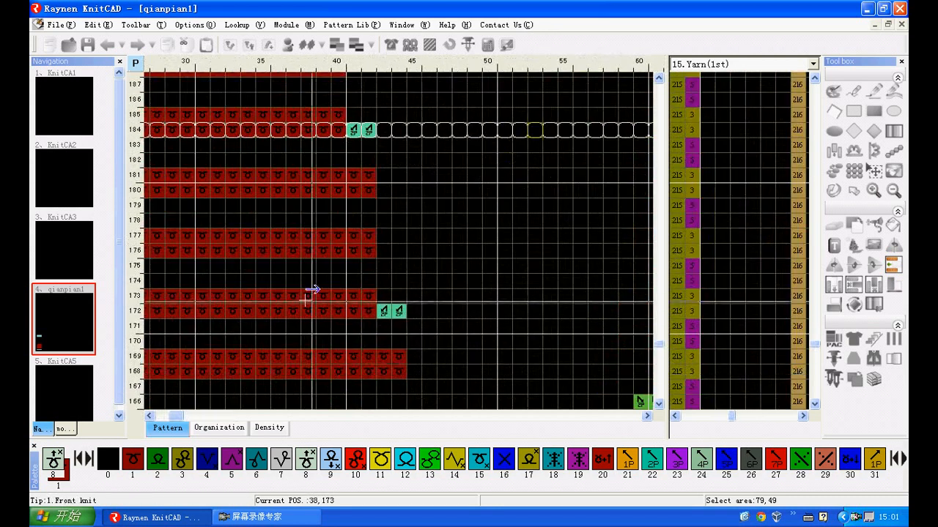
{"action": "scroll", "coordinate": [310, 293], "scroll_direction": "down", "scroll_amount": 2}
{"action": "scroll", "coordinate": [610, 359], "scroll_direction": "up", "scroll_amount": 1}
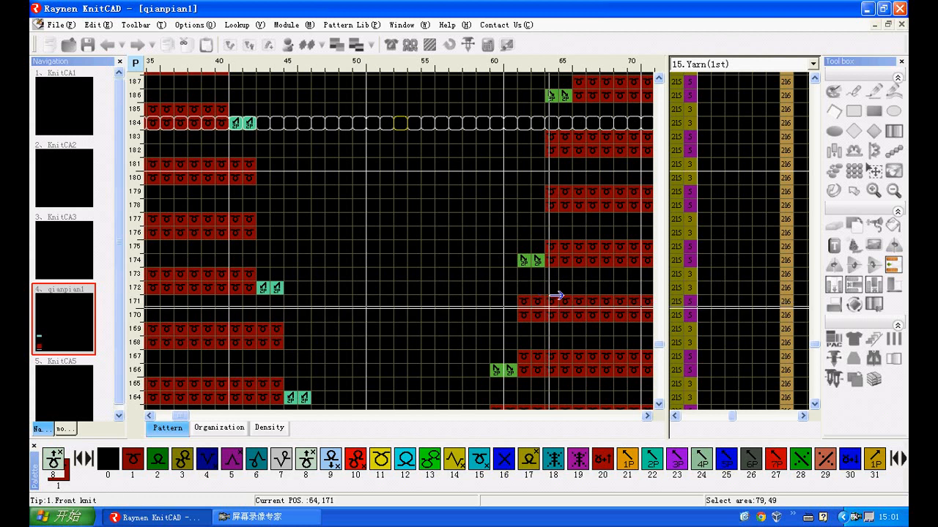
{"action": "mouse_move", "coordinate": [557, 296]}
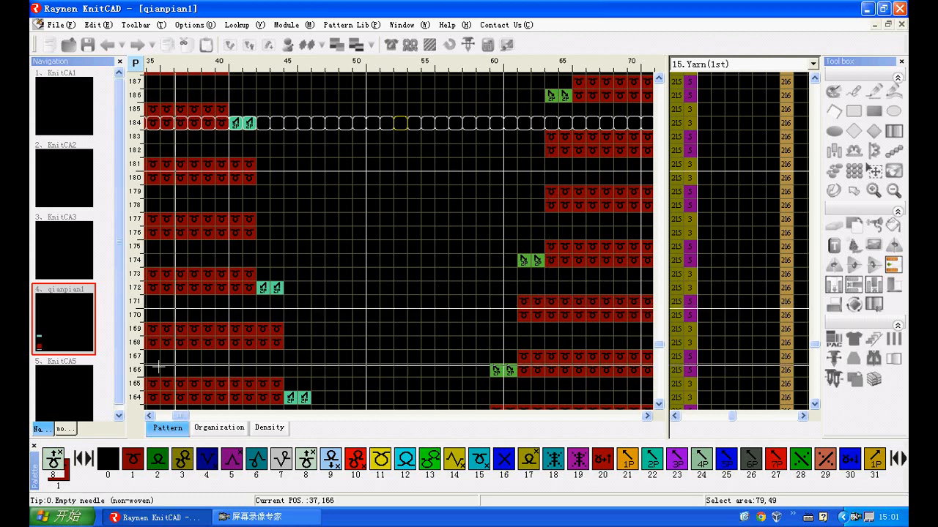
Switch to the KnitCA5 pattern and select the 7 by 6 stitch area from column 7, row 6 to column 13, row 11.
{"action": "left_click", "coordinate": [70, 393]}
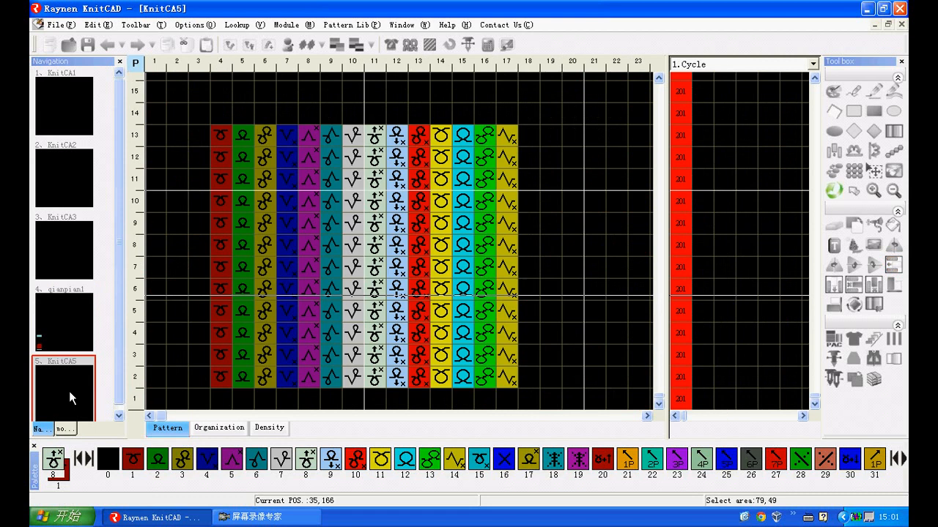
{"action": "left_click", "coordinate": [876, 175]}
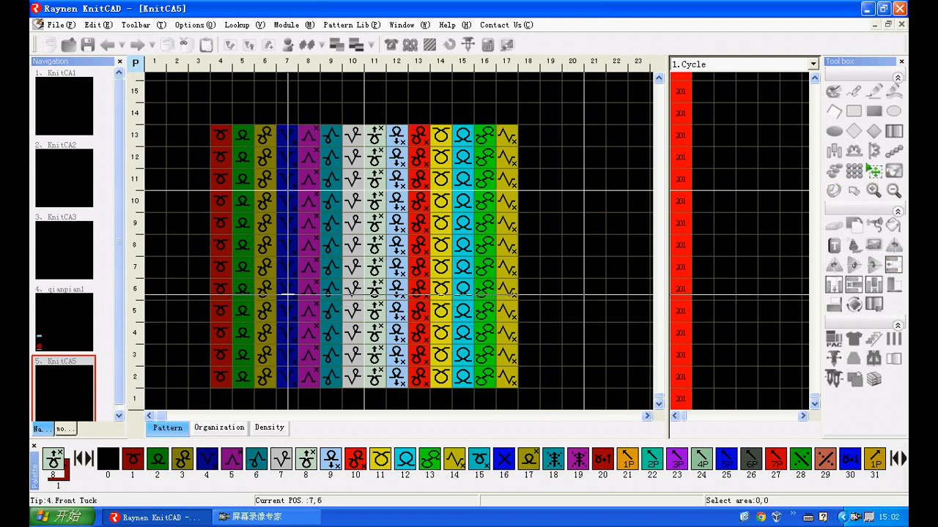
{"action": "left_click_drag", "start_coordinate": [287, 288], "coordinate": [417, 175]}
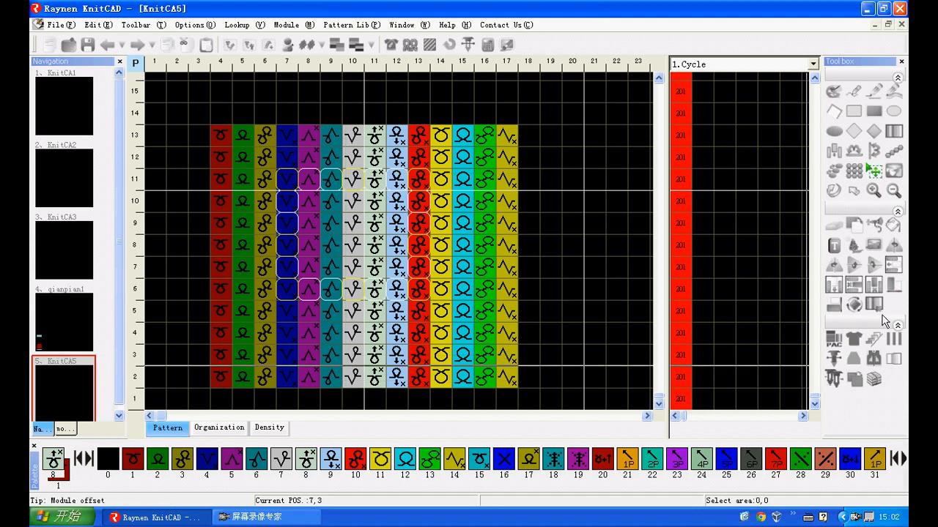
Insert empty stitch columns in the selected rows only with Space 1 and Empty 2, and undo the insertion.
{"action": "left_click", "coordinate": [833, 284]}
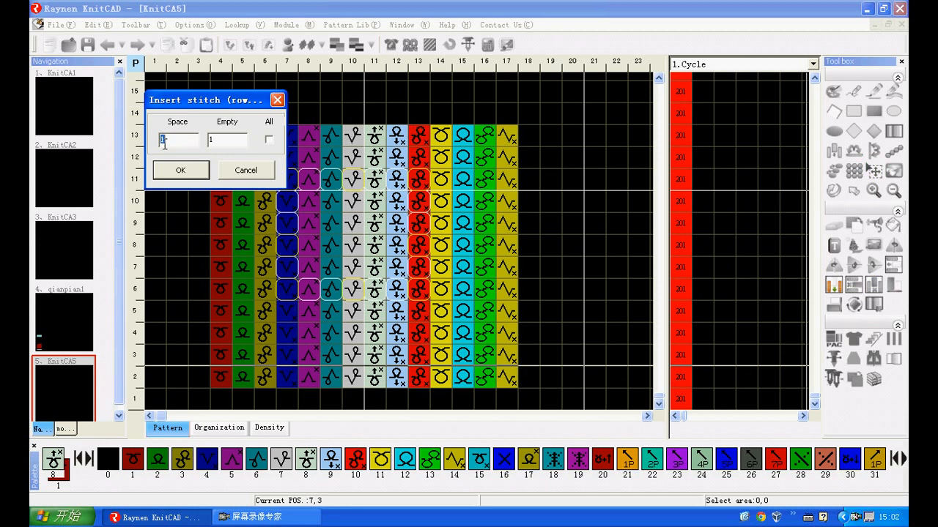
{"action": "double_click", "coordinate": [207, 138]}
{"action": "type", "text": "2"}
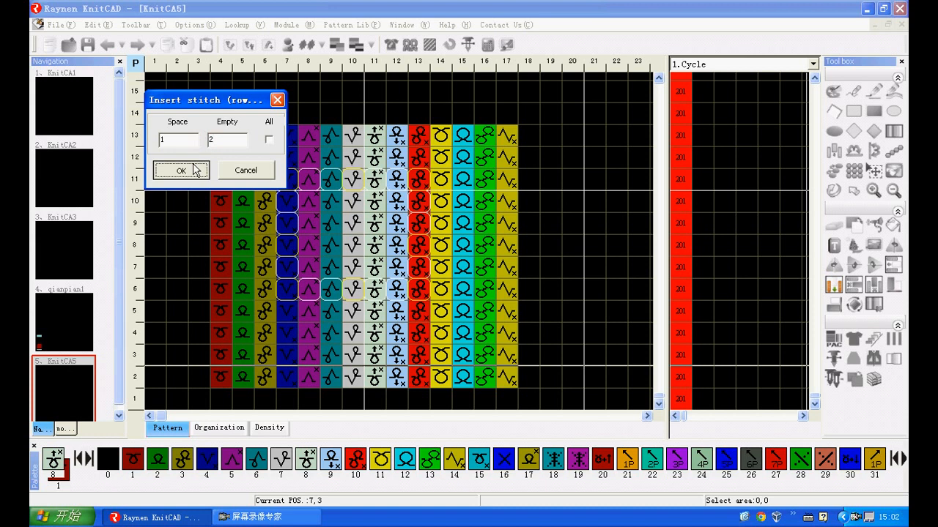
{"action": "left_click", "coordinate": [189, 169]}
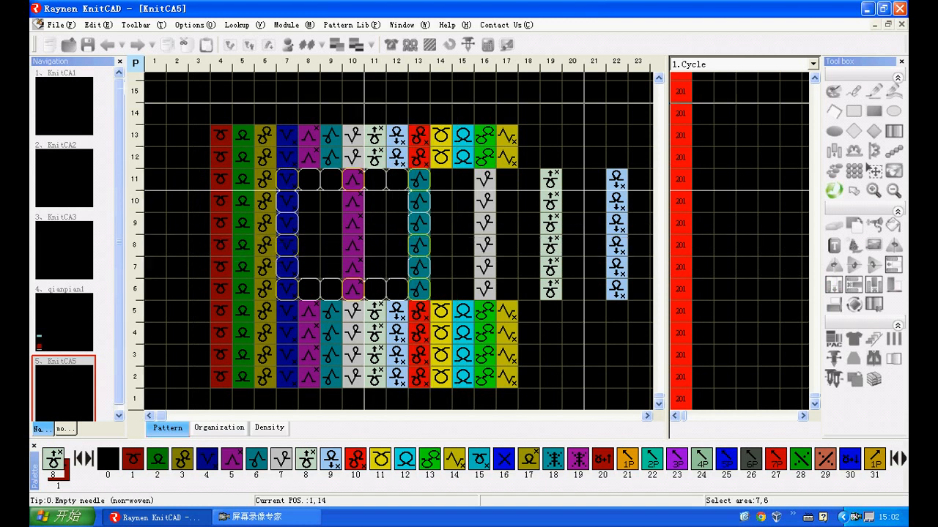
{"action": "left_click", "coordinate": [107, 46]}
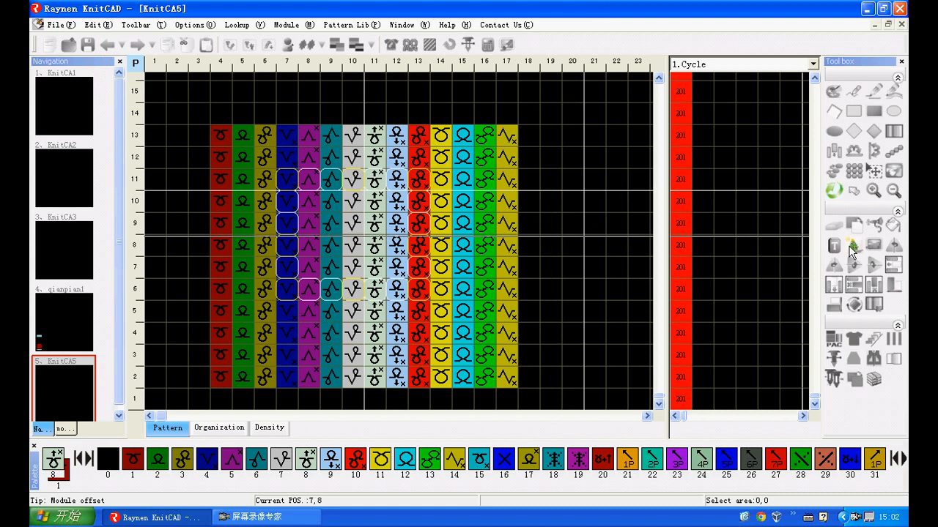
Insert empty stitch columns over the full pattern height with Space 1, Empty 2 and All enabled.
{"action": "left_click", "coordinate": [832, 285]}
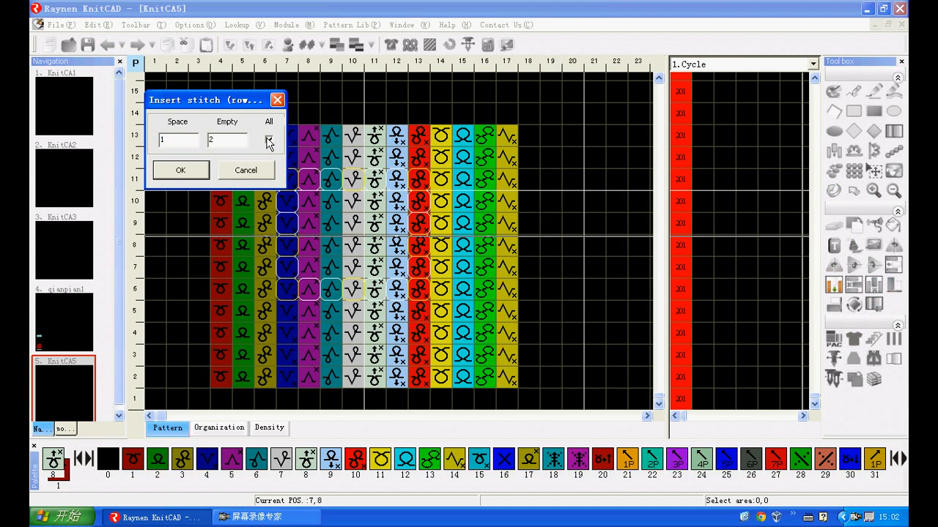
{"action": "left_click", "coordinate": [199, 176]}
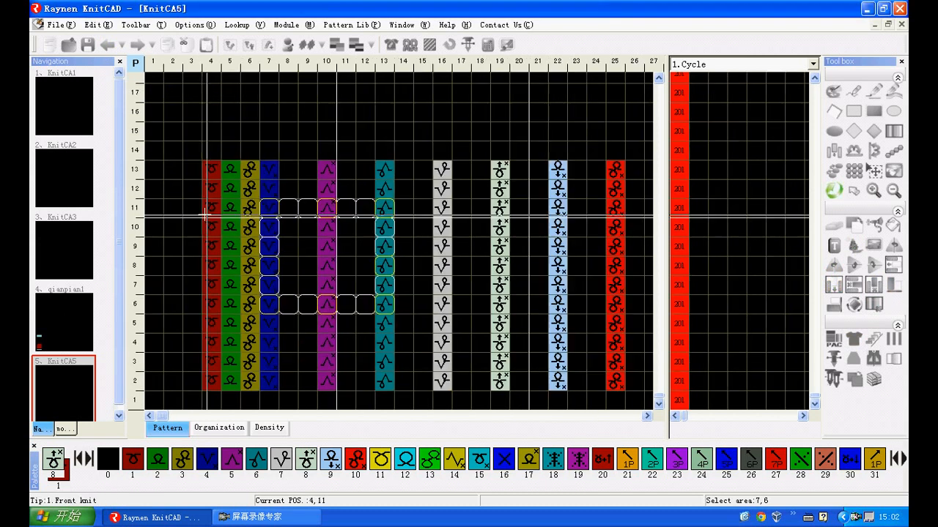
{"action": "scroll", "coordinate": [204, 214], "scroll_direction": "down", "scroll_amount": 4}
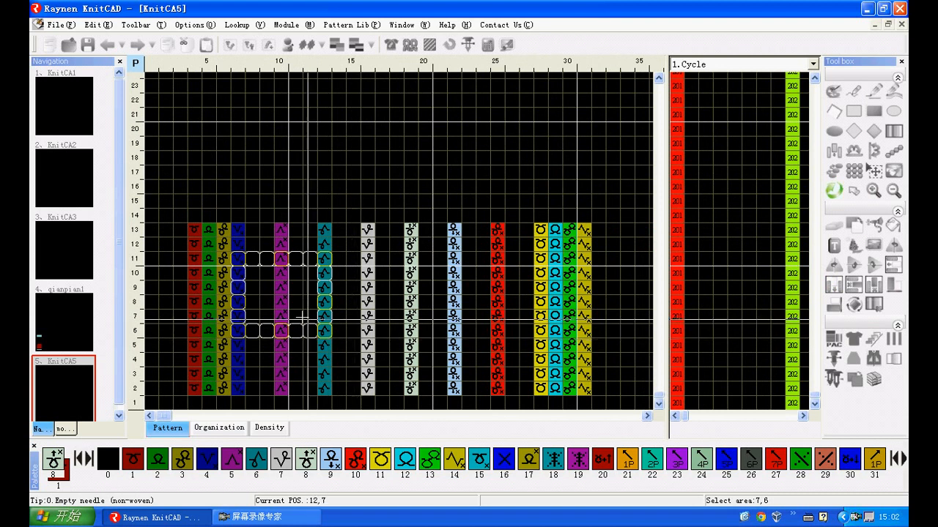
Switch to the KnitCA3 pattern, delete spaced rows across its full width with Space 2, Empty 1 and All enabled, and undo the deletion.
{"action": "left_click", "coordinate": [68, 267]}
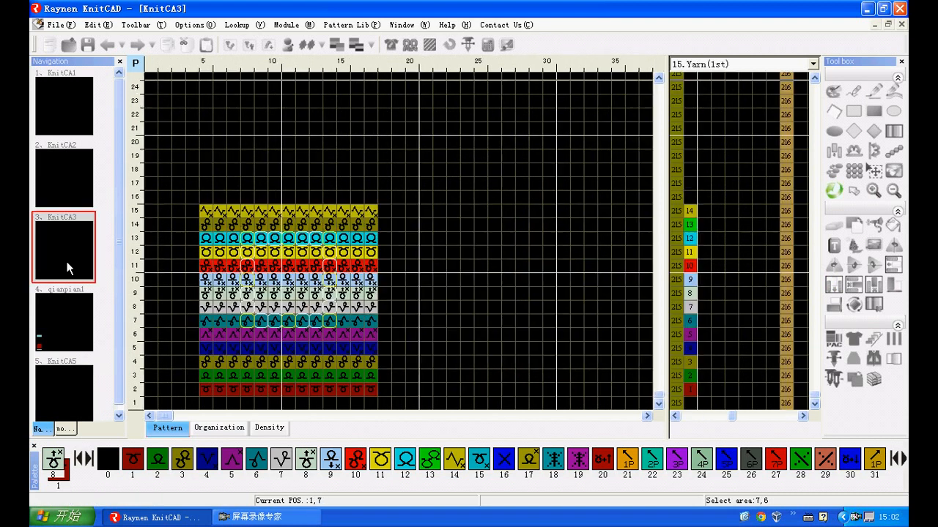
{"action": "left_click", "coordinate": [854, 283]}
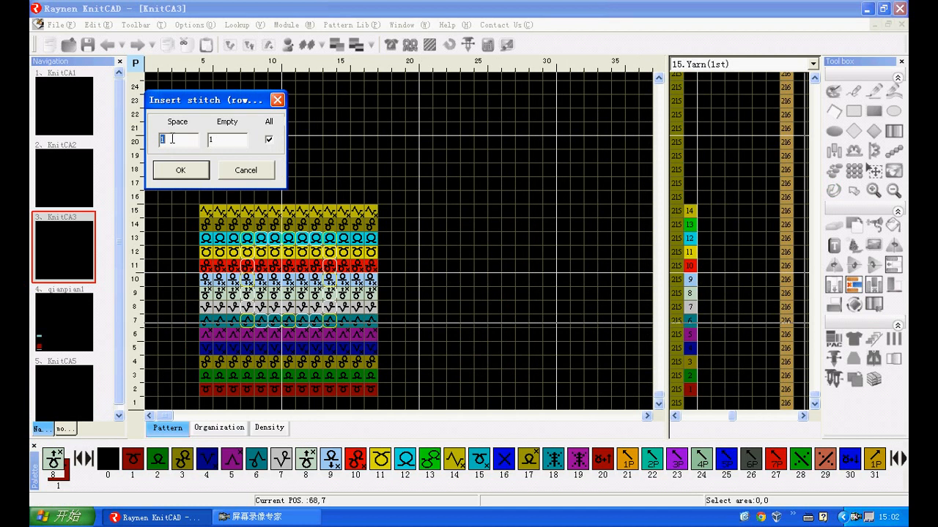
{"action": "type", "text": "2"}
{"action": "left_click", "coordinate": [180, 170]}
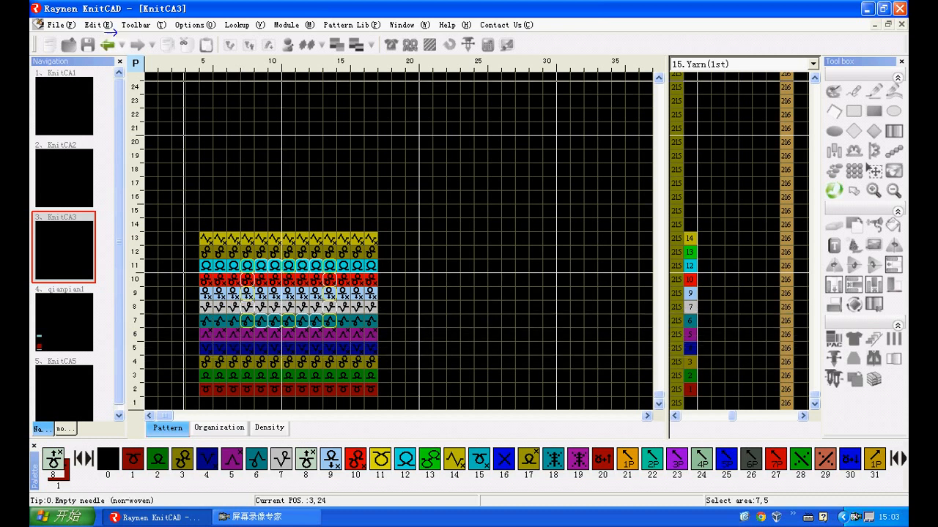
{"action": "left_click", "coordinate": [108, 44]}
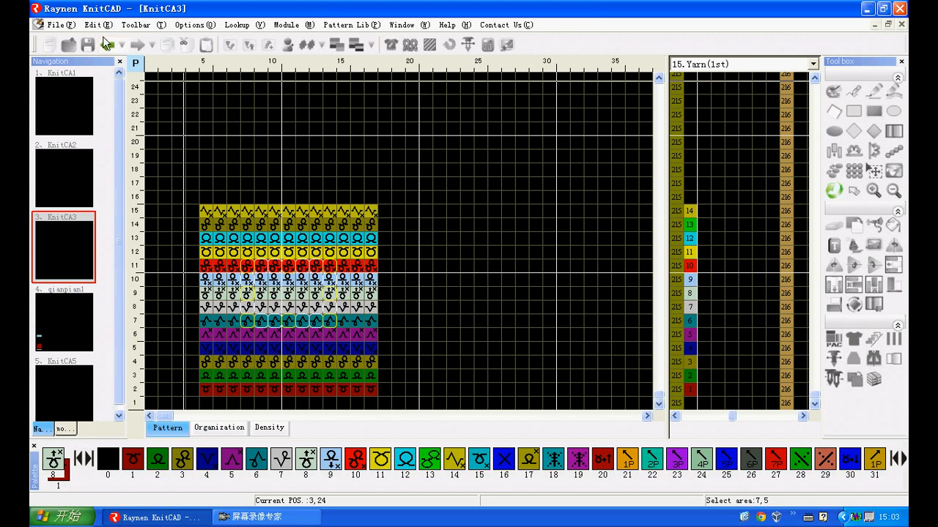
Delete spaced rows in KnitCA3 again with Space 2 and Empty 1, and undo the column insertion in KnitCA5.
{"action": "left_click", "coordinate": [851, 287]}
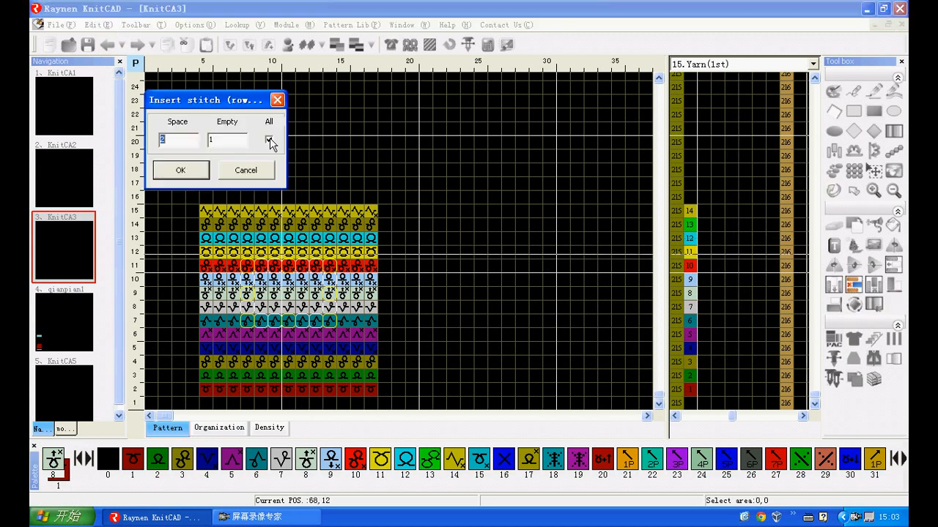
{"action": "left_click", "coordinate": [181, 171]}
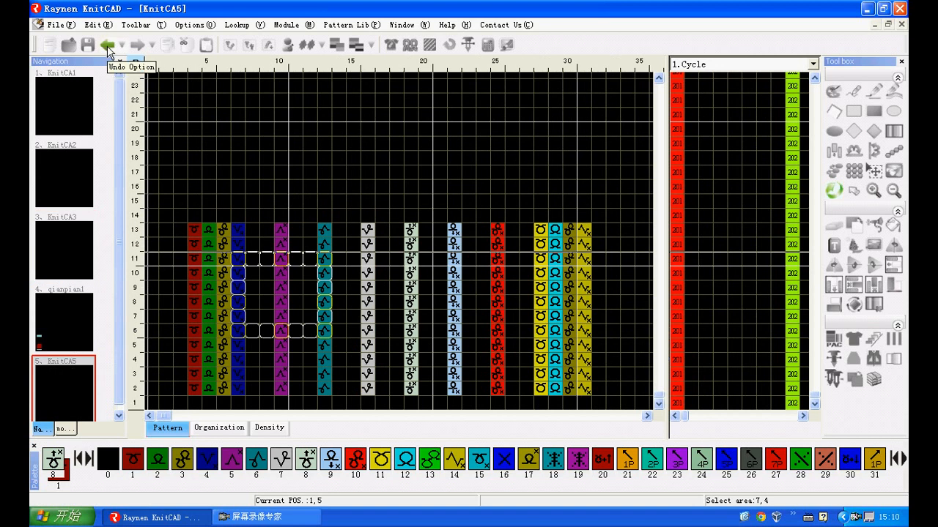
{"action": "left_click", "coordinate": [108, 48]}
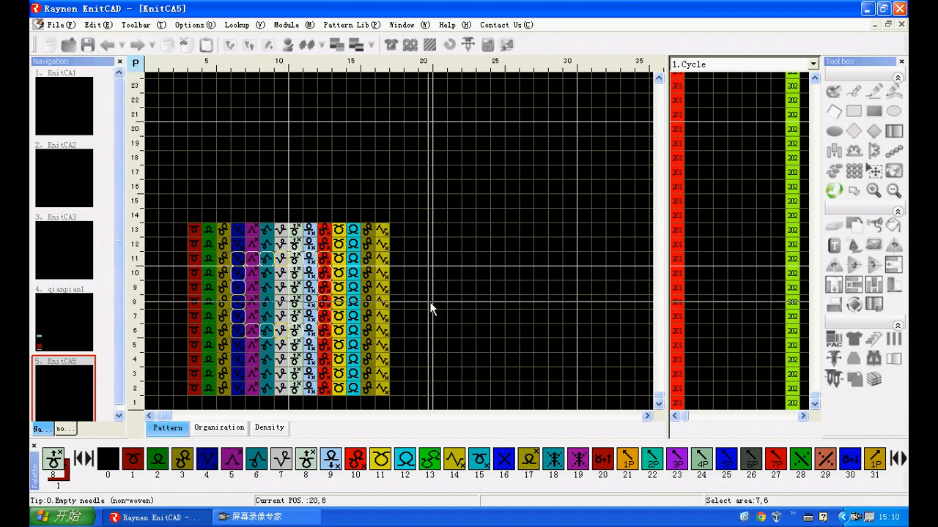
Delete spaced stitch columns over the full height of KnitCA5 with Space 1, Empty 1 and All enabled, and undo the deletion.
{"action": "left_click", "coordinate": [872, 291]}
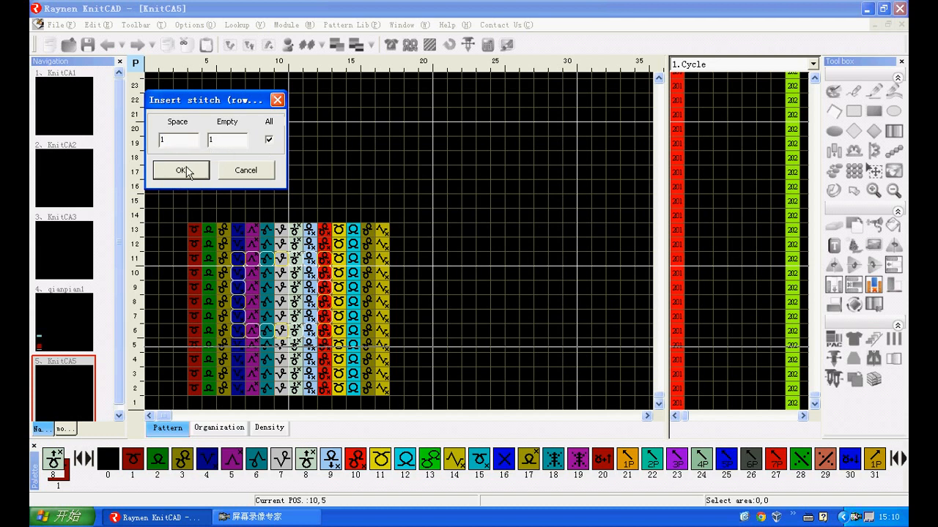
{"action": "left_click", "coordinate": [181, 171]}
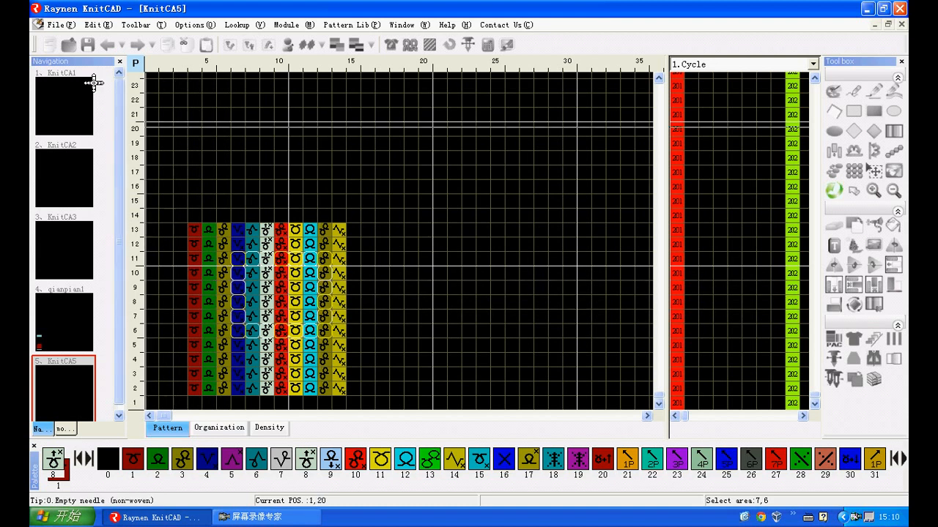
{"action": "left_click", "coordinate": [106, 46]}
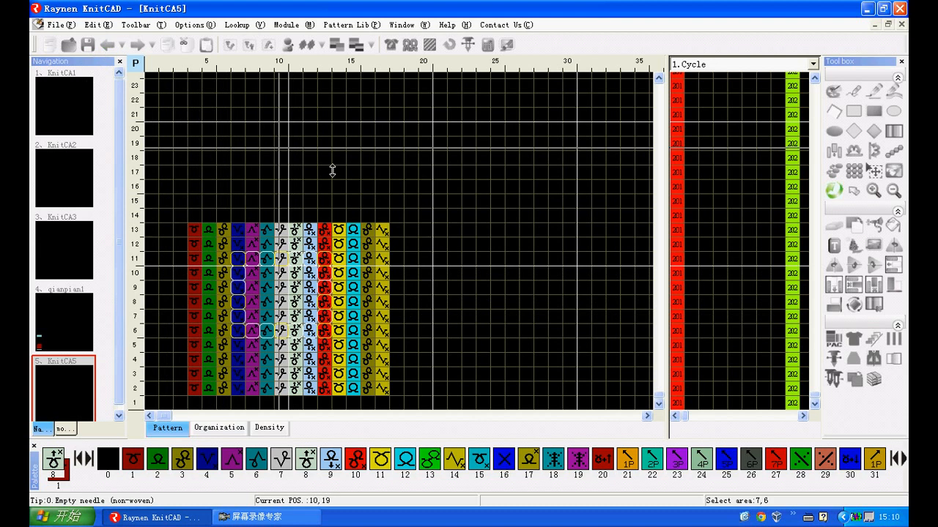
Delete spaced stitch columns only within the selected rows of KnitCA5 with Space 1, Empty 1 and All disabled.
{"action": "left_click", "coordinate": [876, 286]}
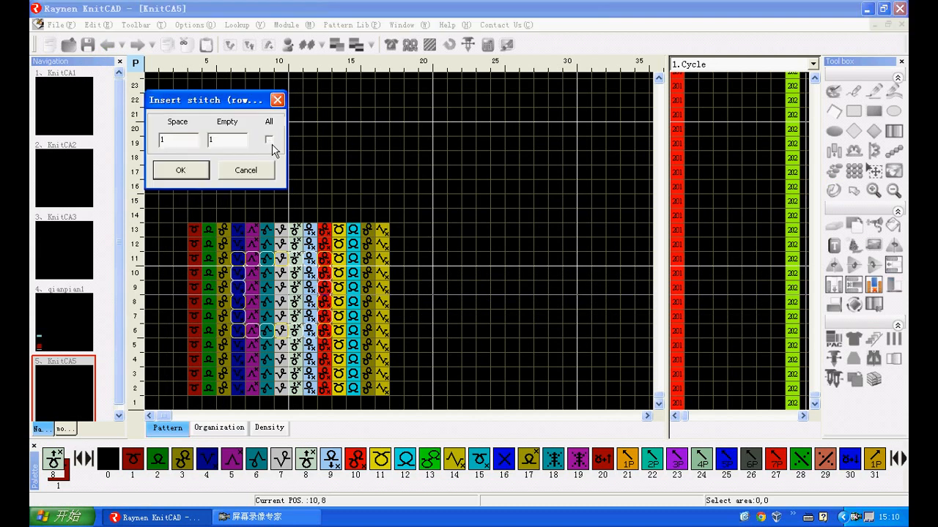
{"action": "left_click", "coordinate": [186, 169]}
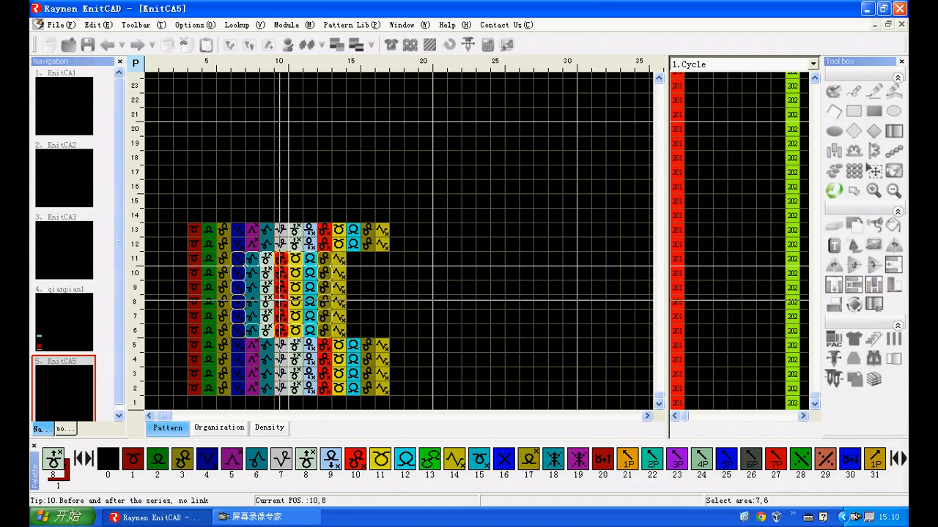